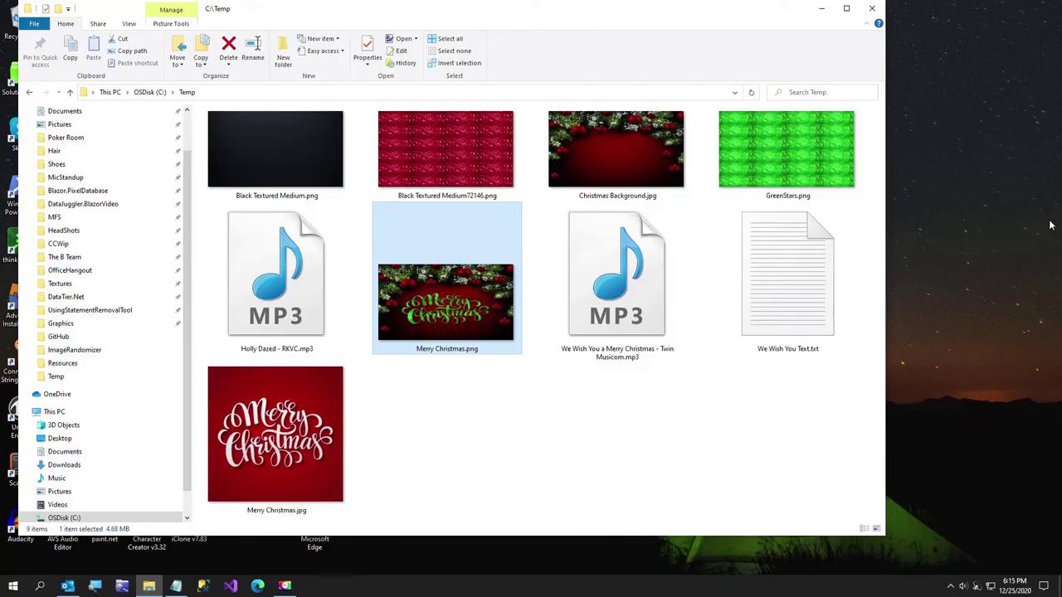
Go to PixelDatabase.Net and load Merry Christmas.jpg into the editor.
double_click(471, 285)
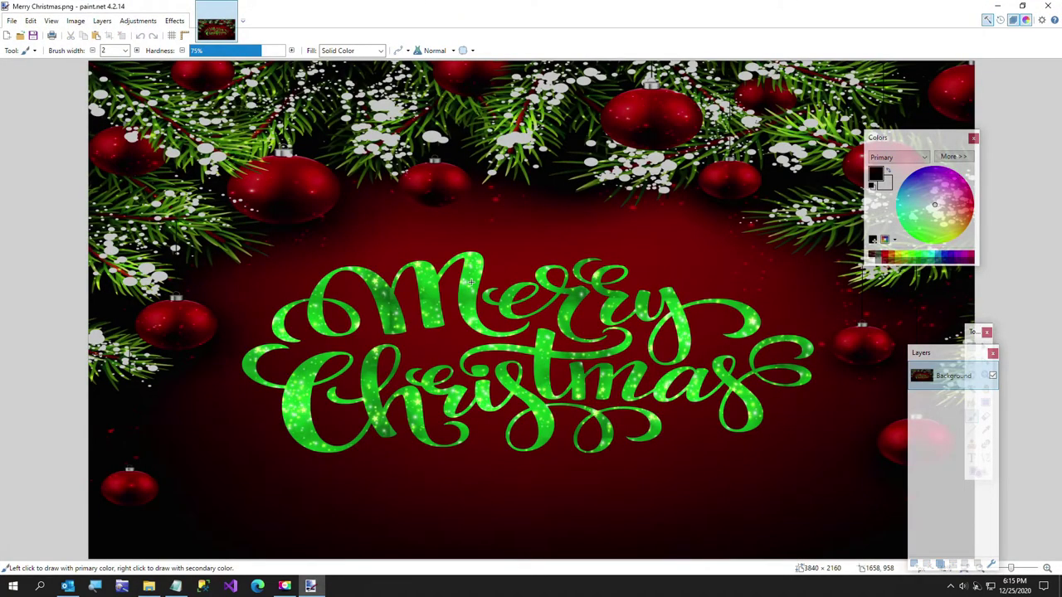
click(1047, 6)
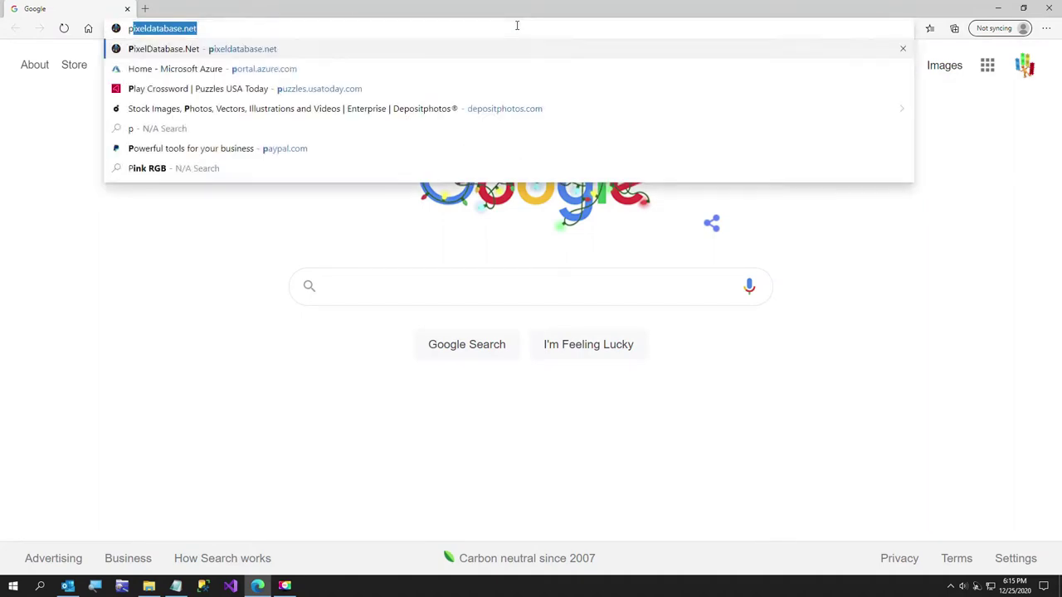
key(Return)
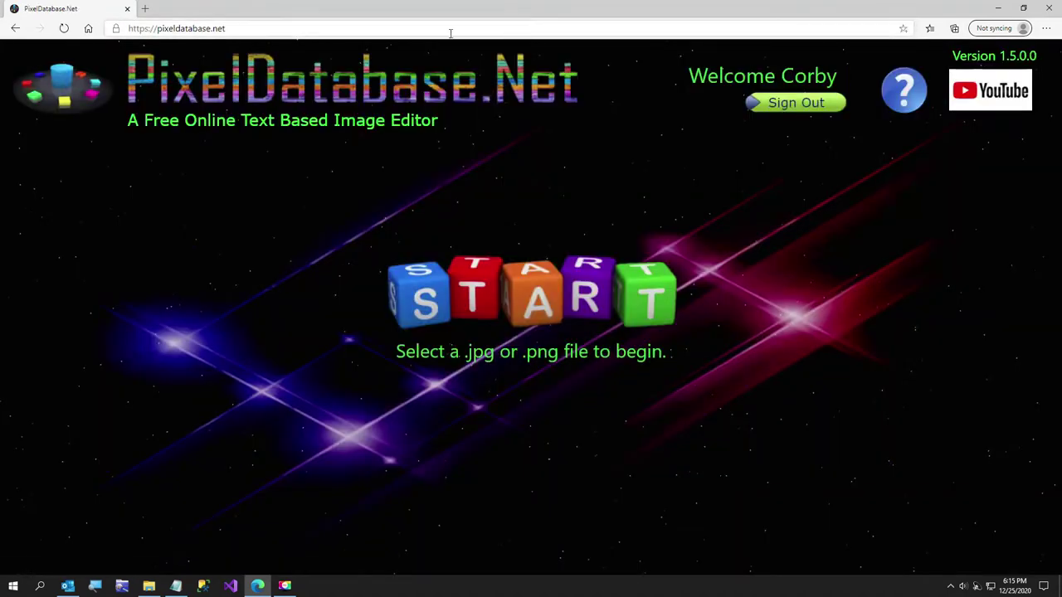
click(509, 288)
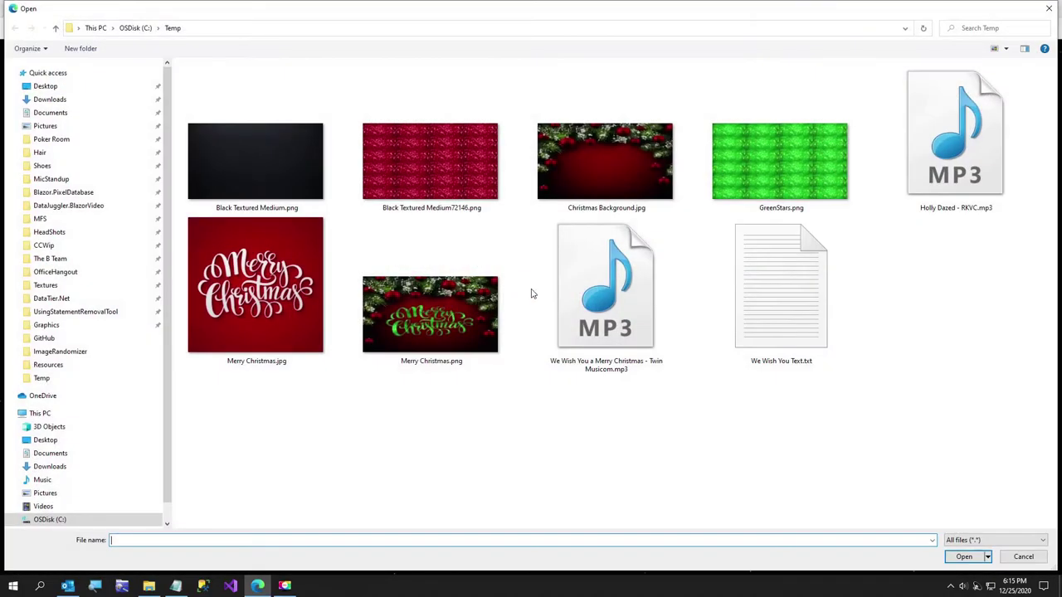
click(1023, 557)
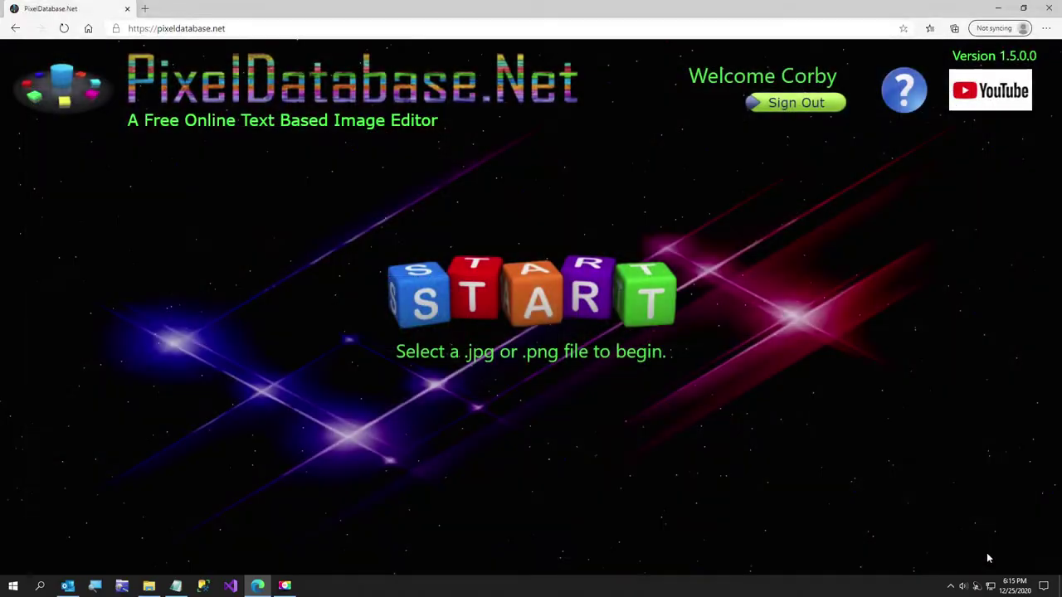
click(564, 298)
double_click(265, 325)
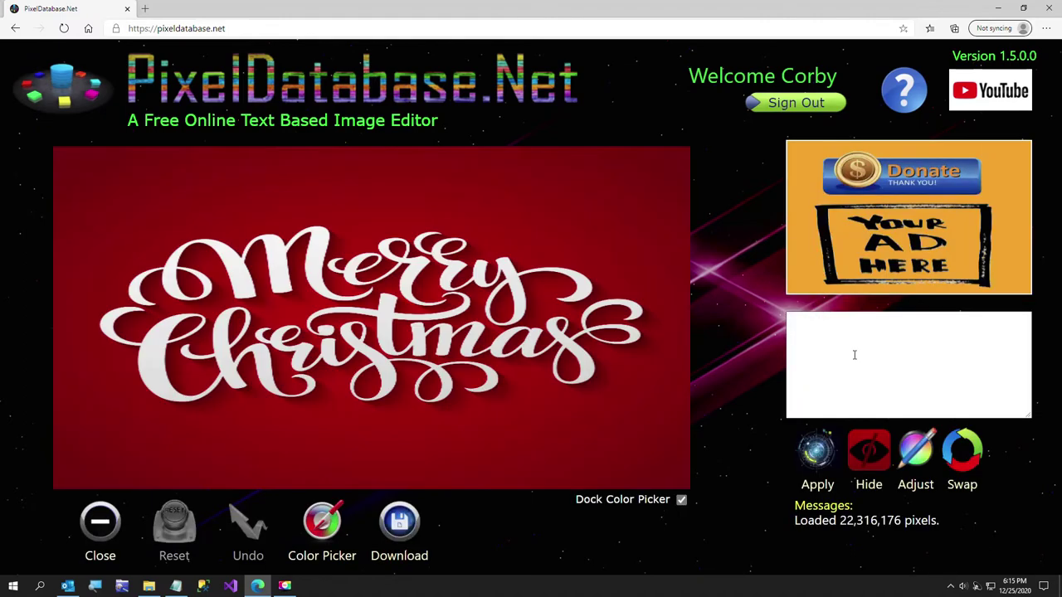
Apply the query 'Hide Total > 300' and prepare the result for download.
click(883, 341)
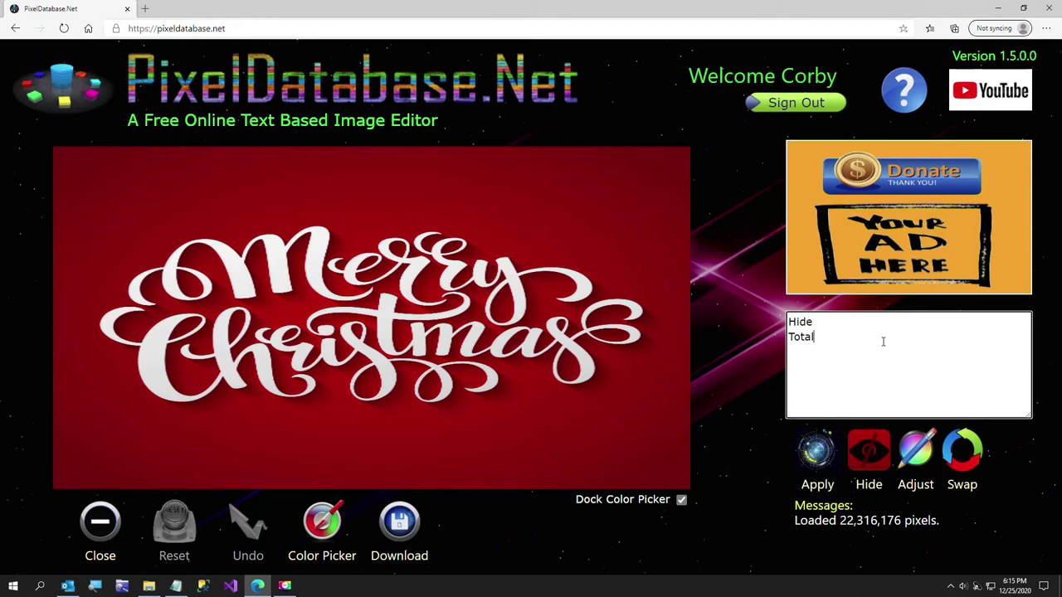
click(804, 455)
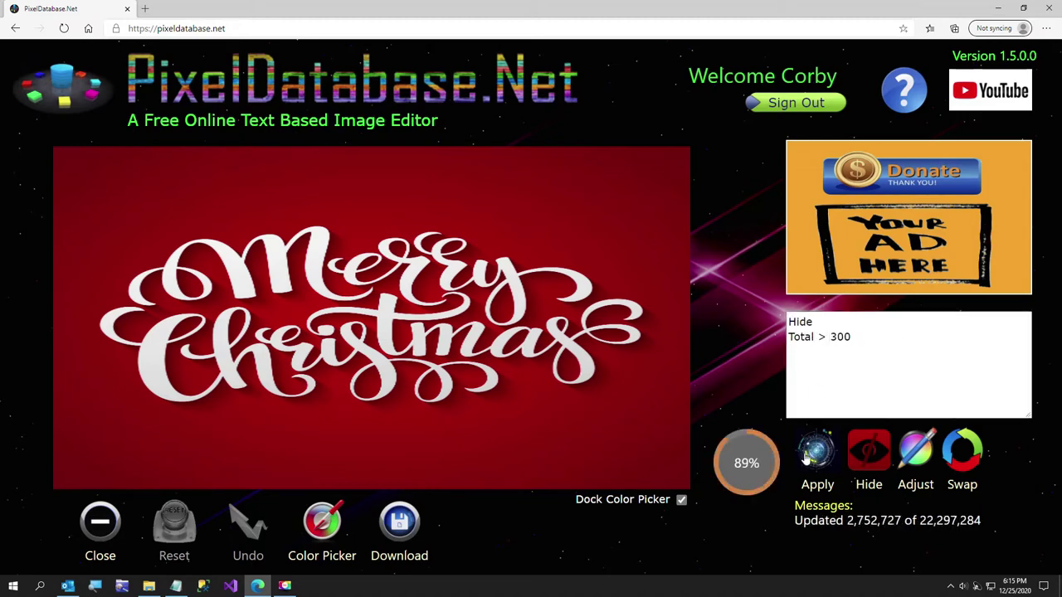
click(399, 526)
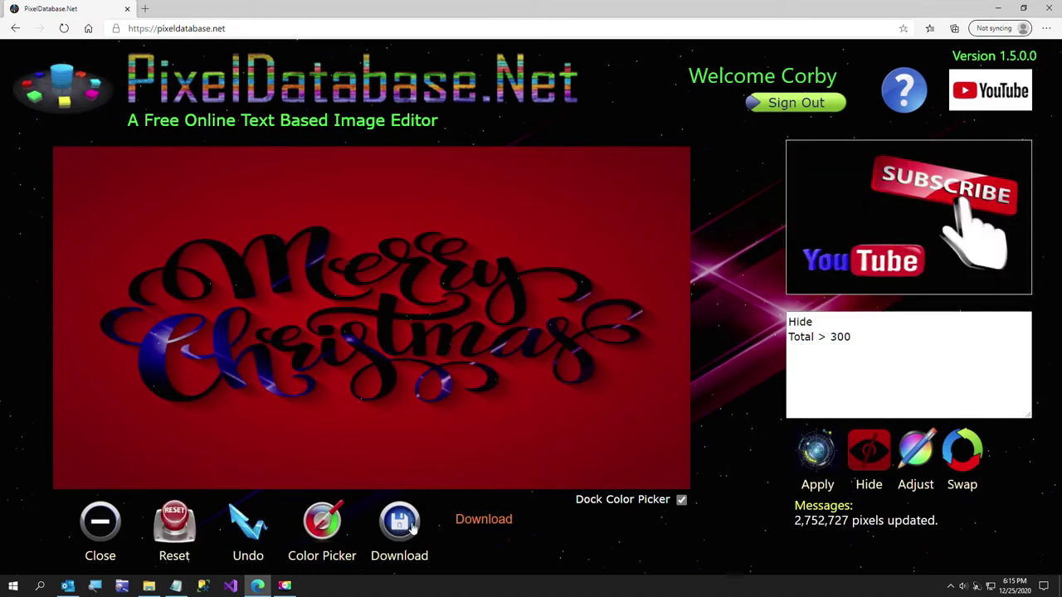
Save the edited image as Merry Christmas Transparent.png and open it in paint.net.
click(462, 521)
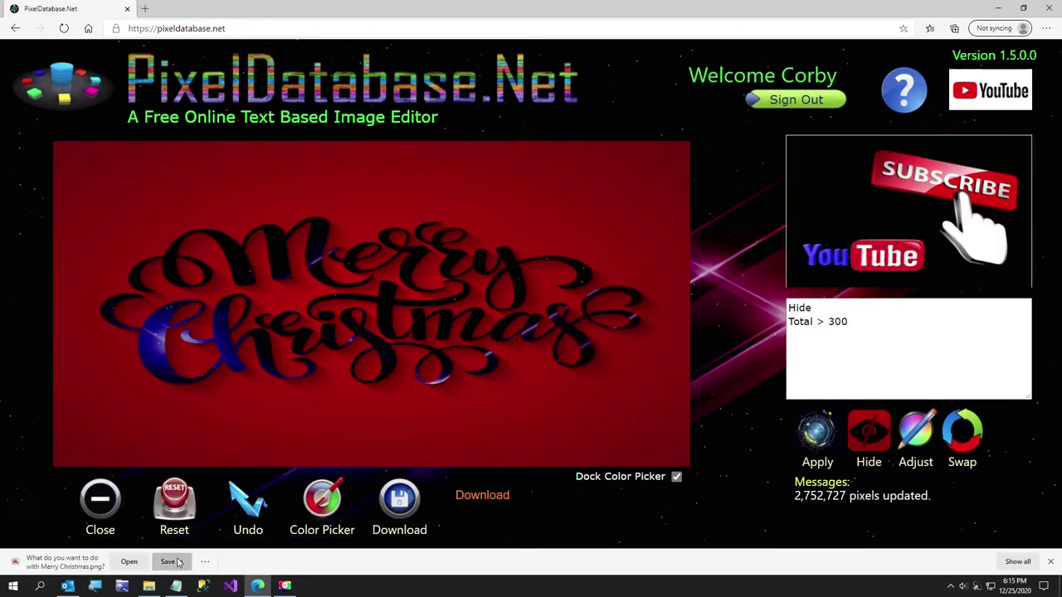
click(170, 562)
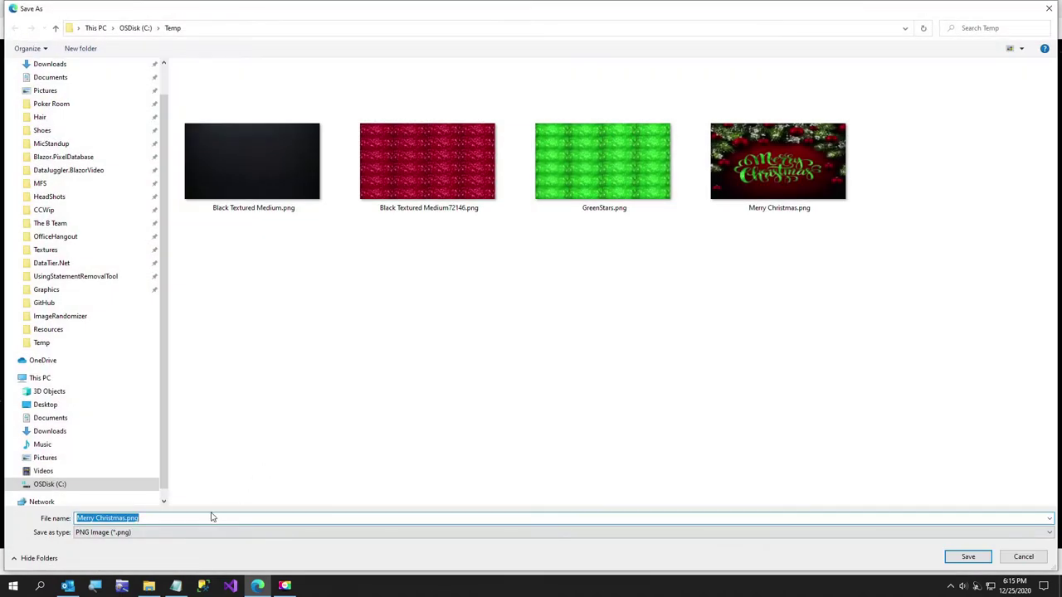
click(206, 518)
key(BackSpace)
key(BackSpace)
key(BackSpace)
key(BackSpace)
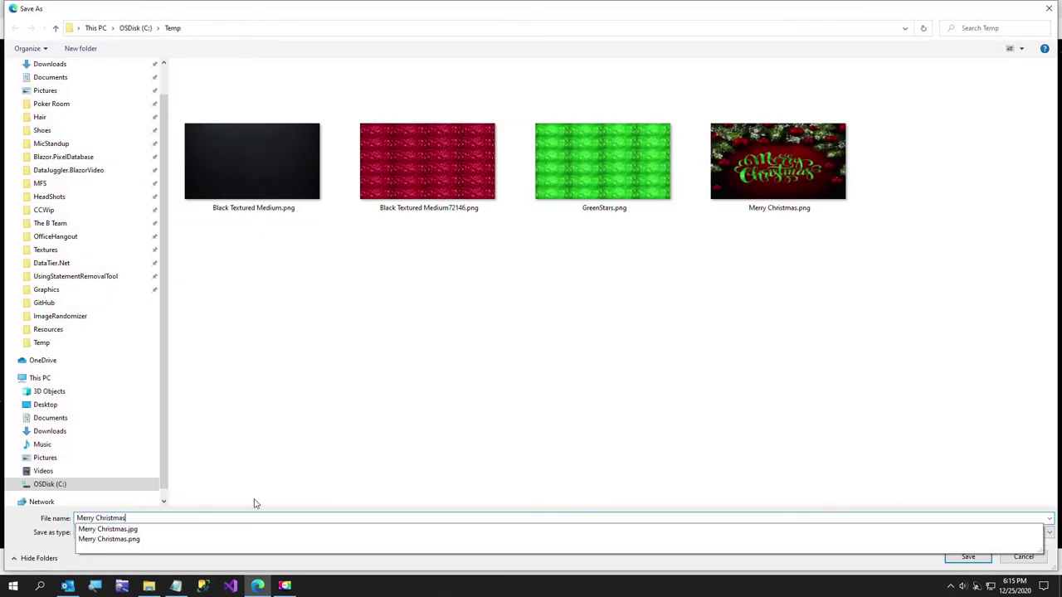
text(1)
text(ransparent)
key(Return)
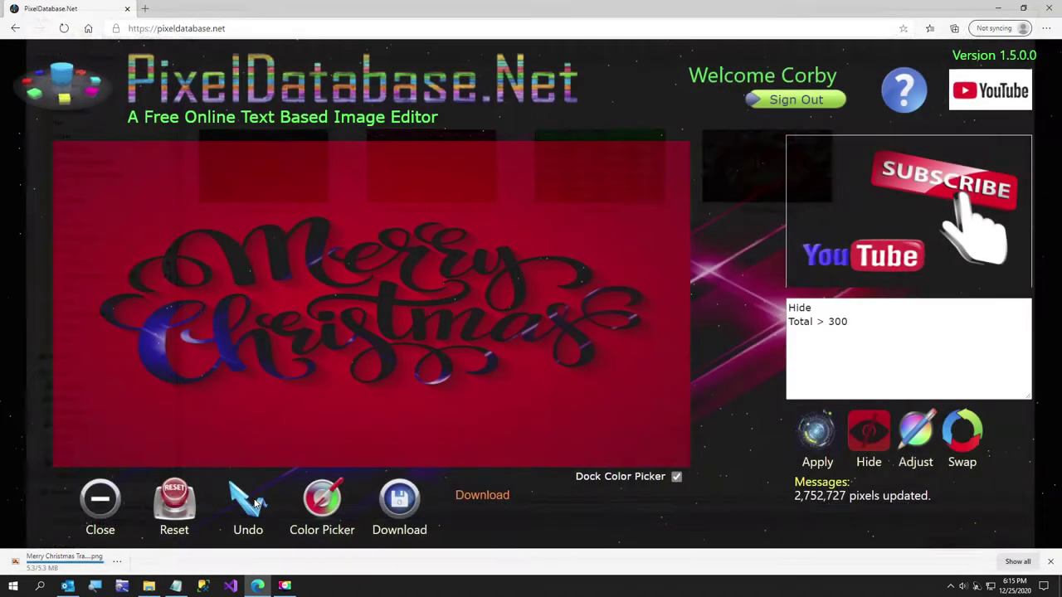
click(73, 564)
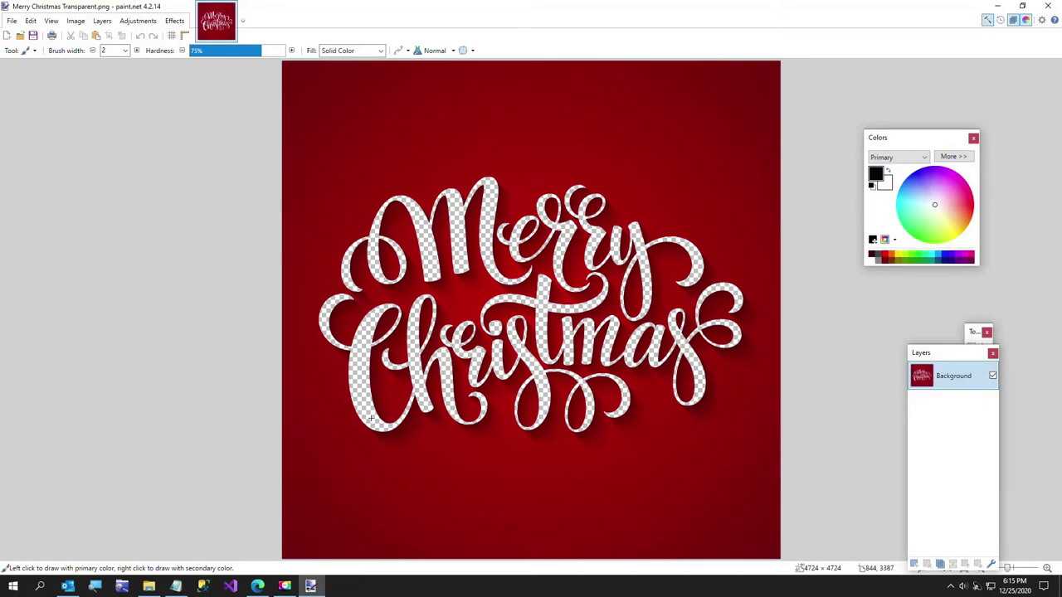
Apply Brightness / Contrast at -100 brightness three times until the red background is solid black.
click(137, 21)
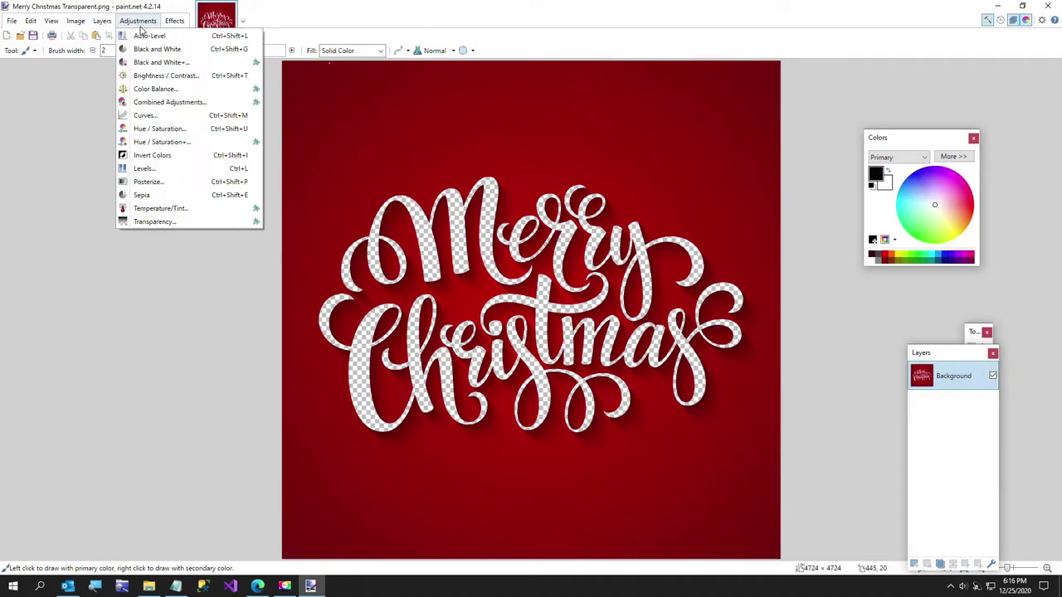
click(151, 77)
drag(505, 278, 446, 274)
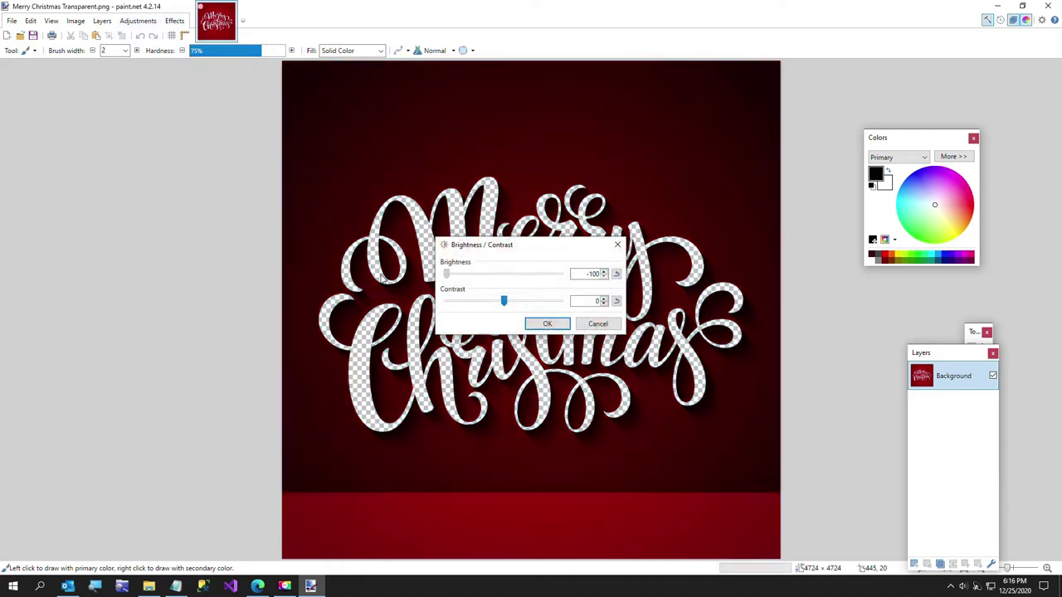
click(547, 324)
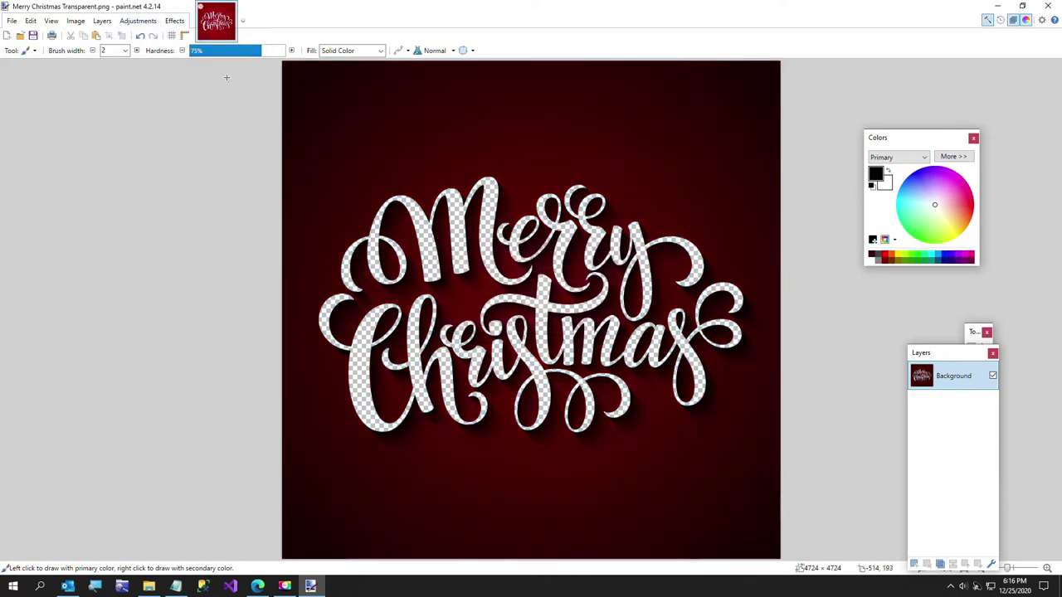
click(143, 21)
mouse_move(166, 28)
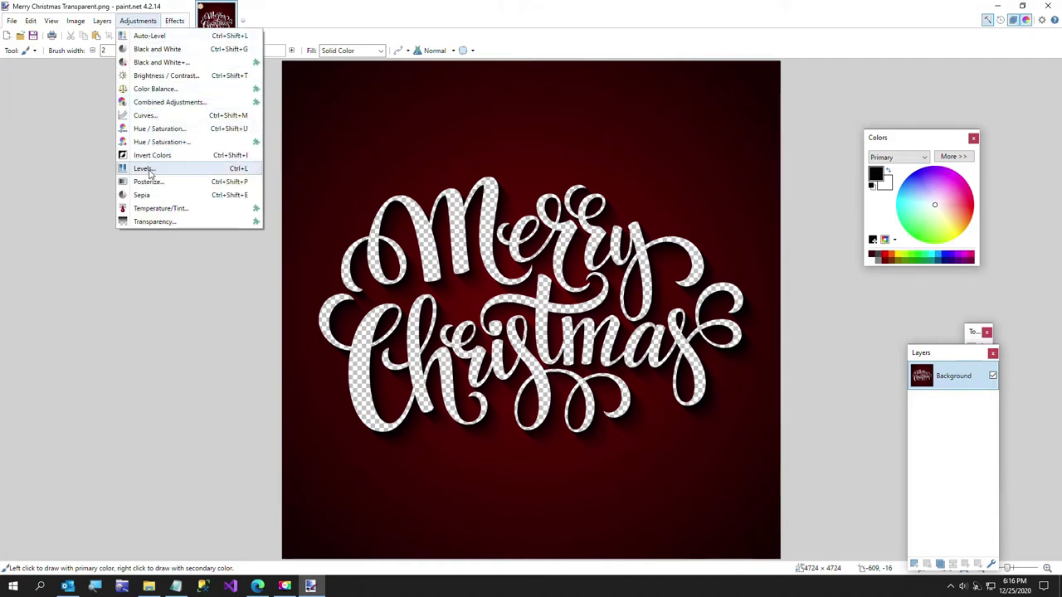
click(146, 76)
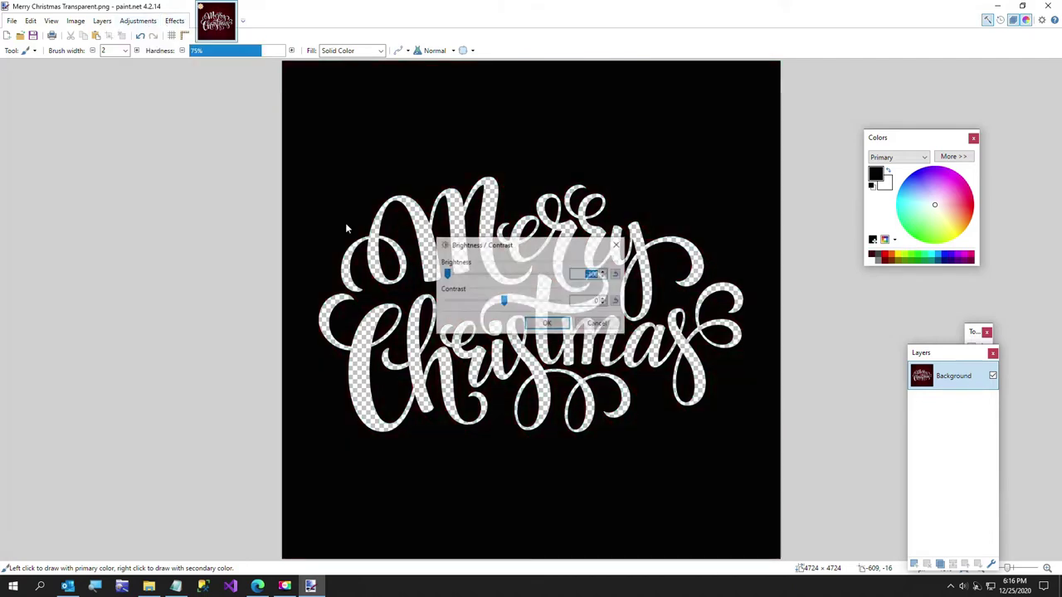
click(547, 324)
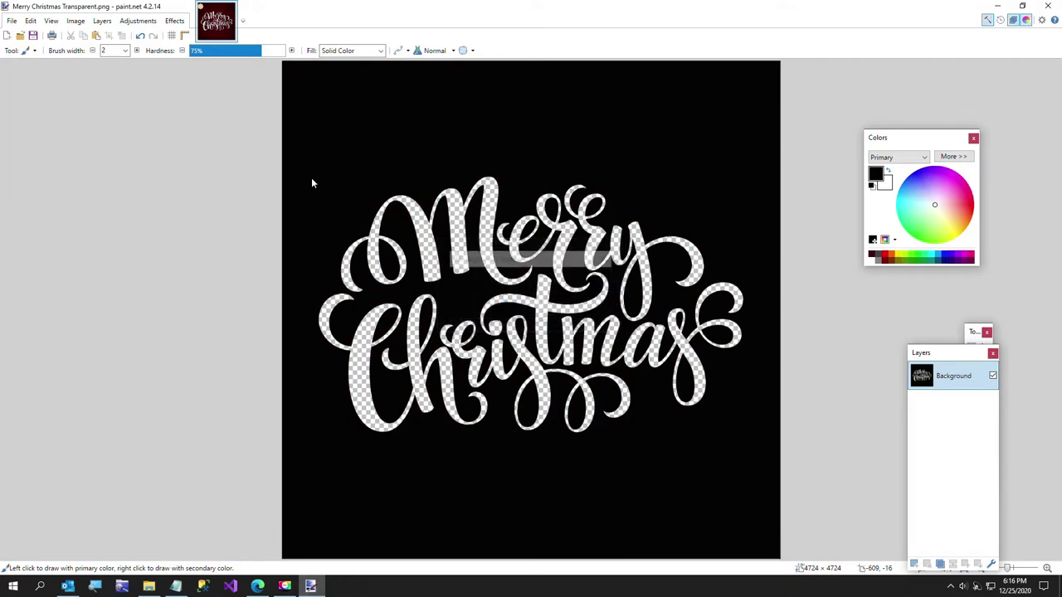
click(138, 21)
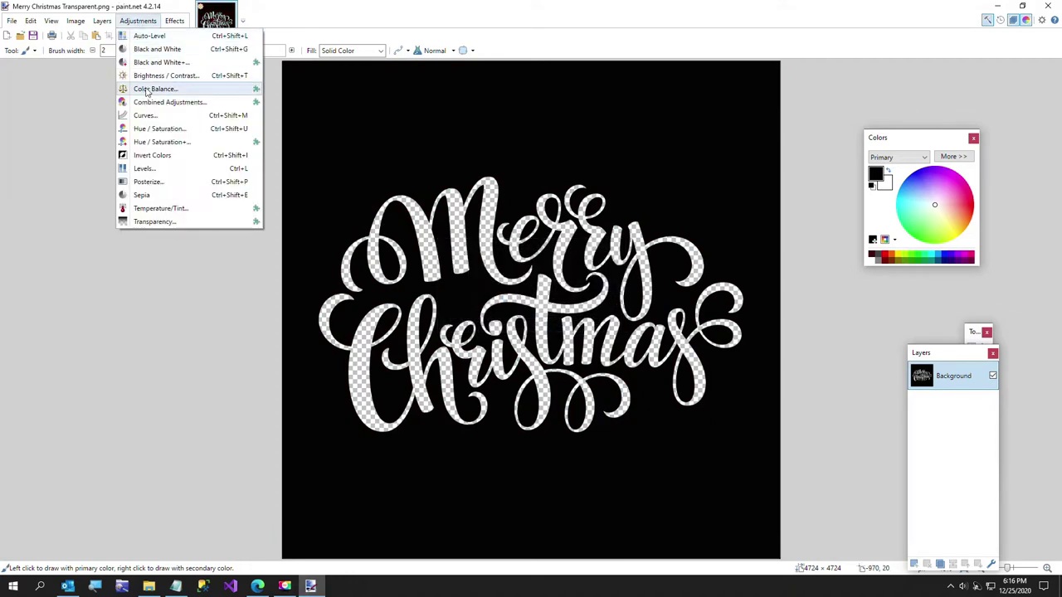
click(145, 76)
click(526, 325)
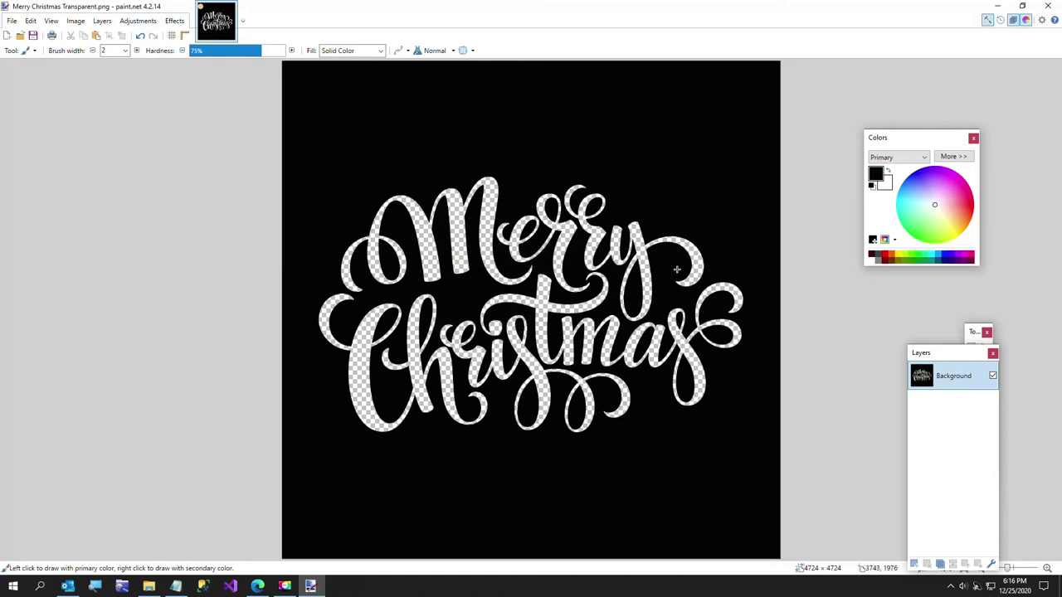
Open the GreenStars.png texture, then return to Merry Christmas Transparent.
click(9, 23)
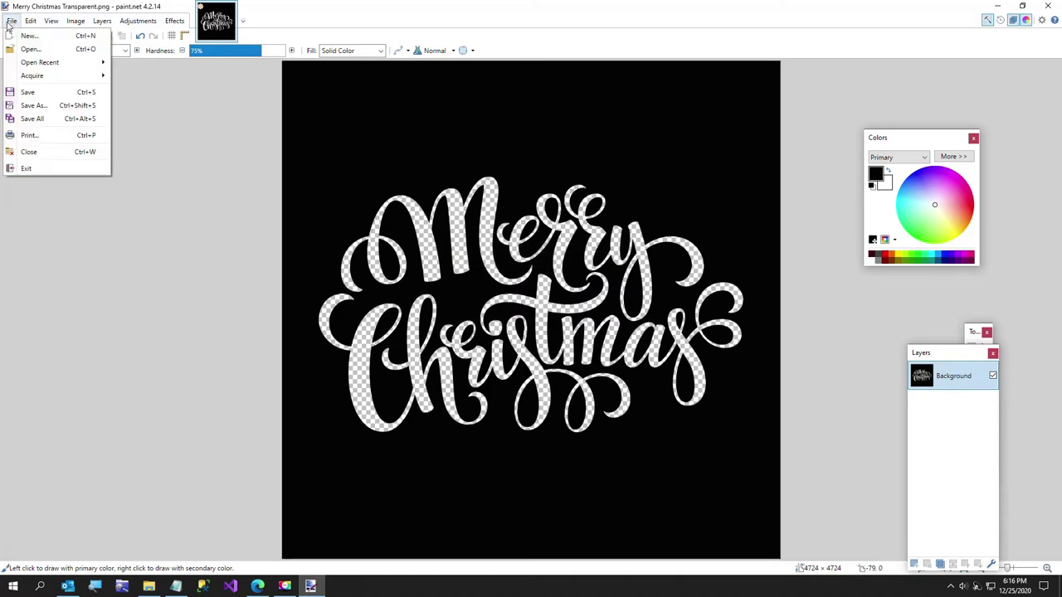
click(29, 49)
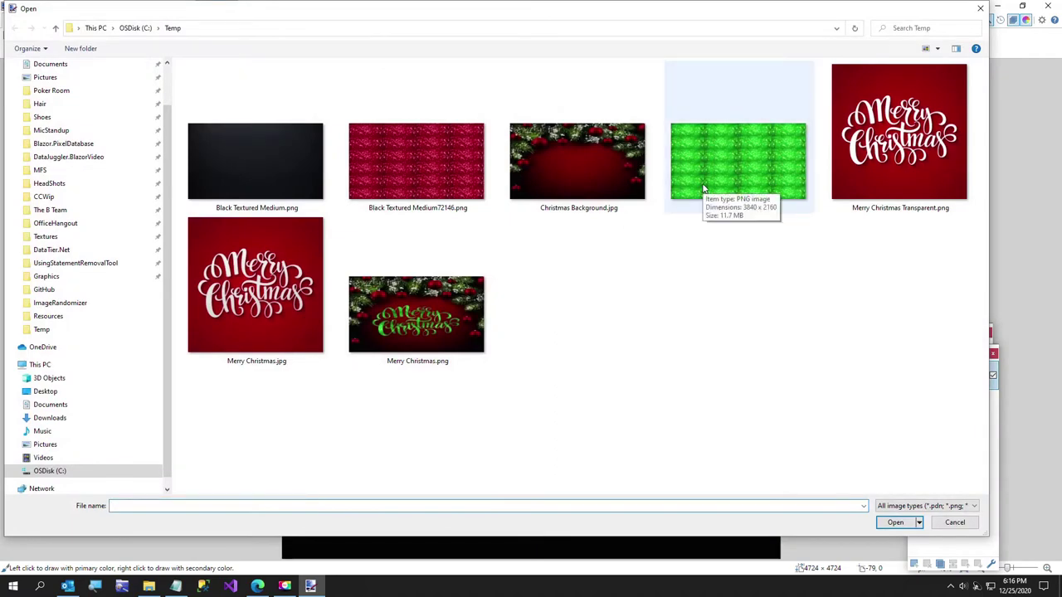
double_click(703, 189)
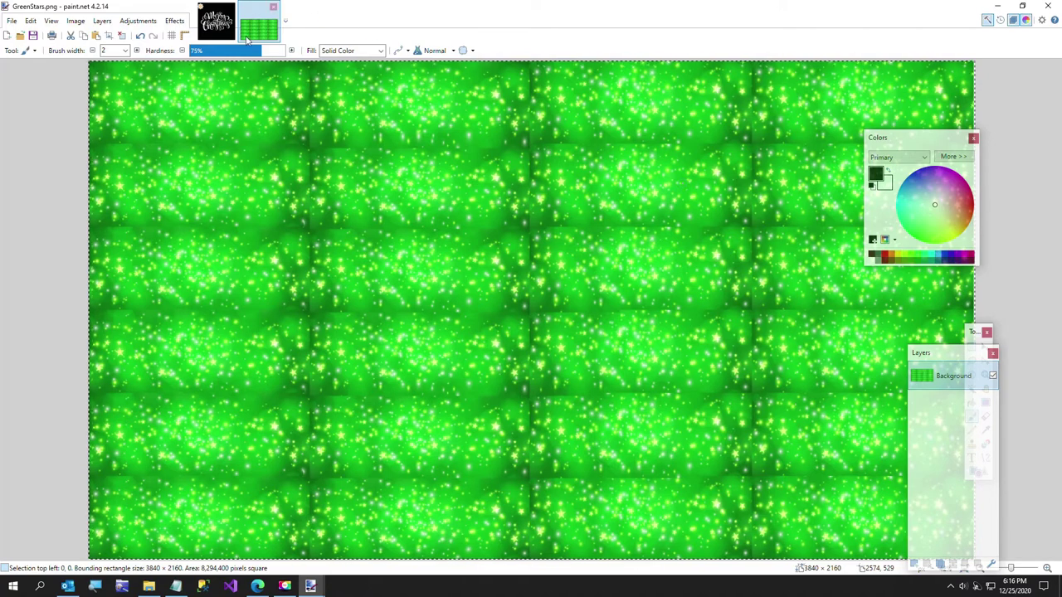
key(ctrl+Tab)
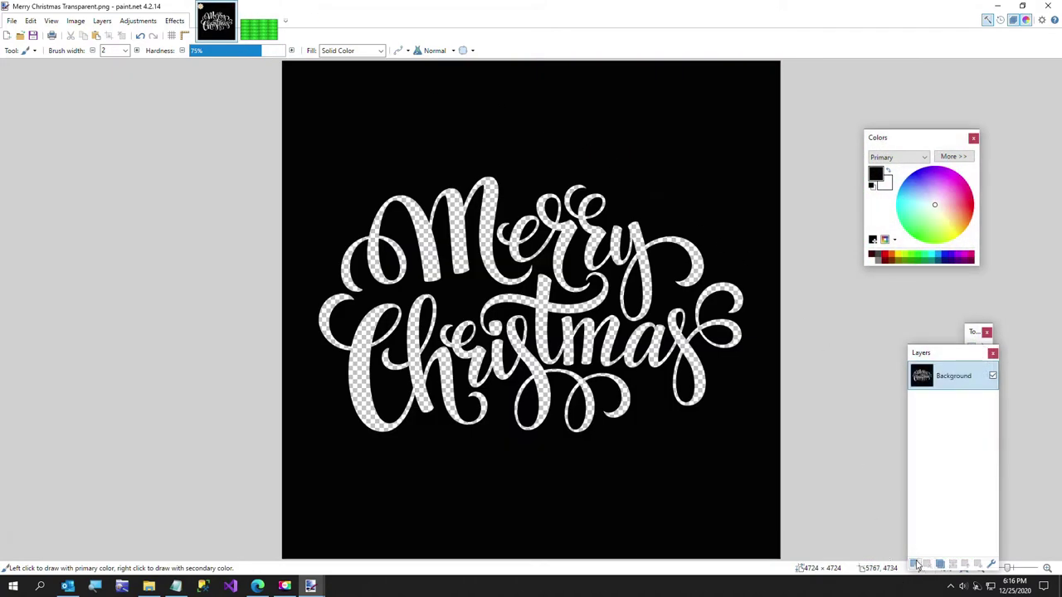
Paste the star texture onto a new layer, stretch it over the canvas, and move it beneath the lettering.
click(916, 565)
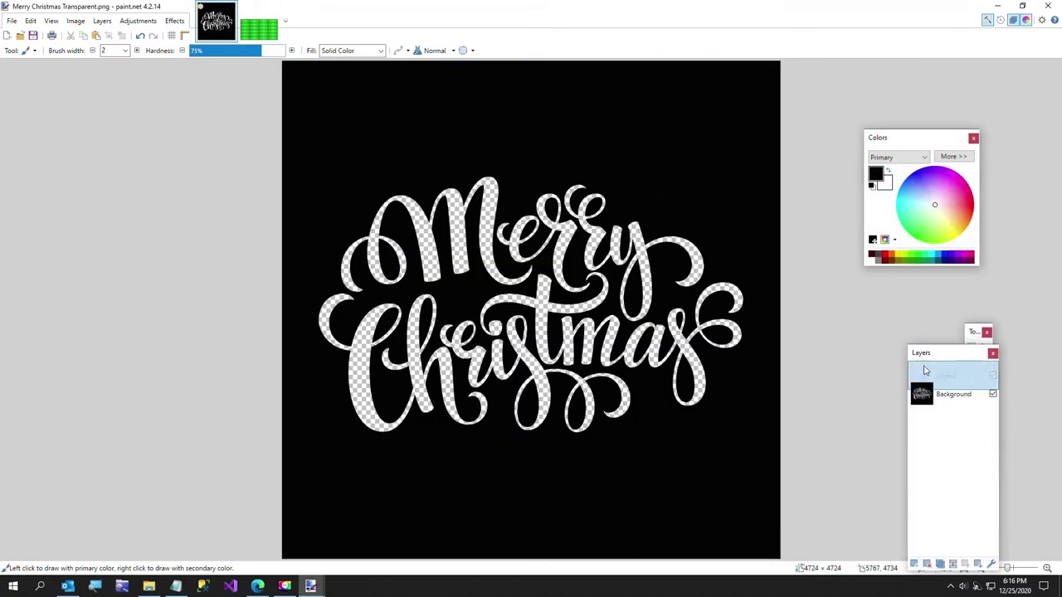
key(ctrl+v)
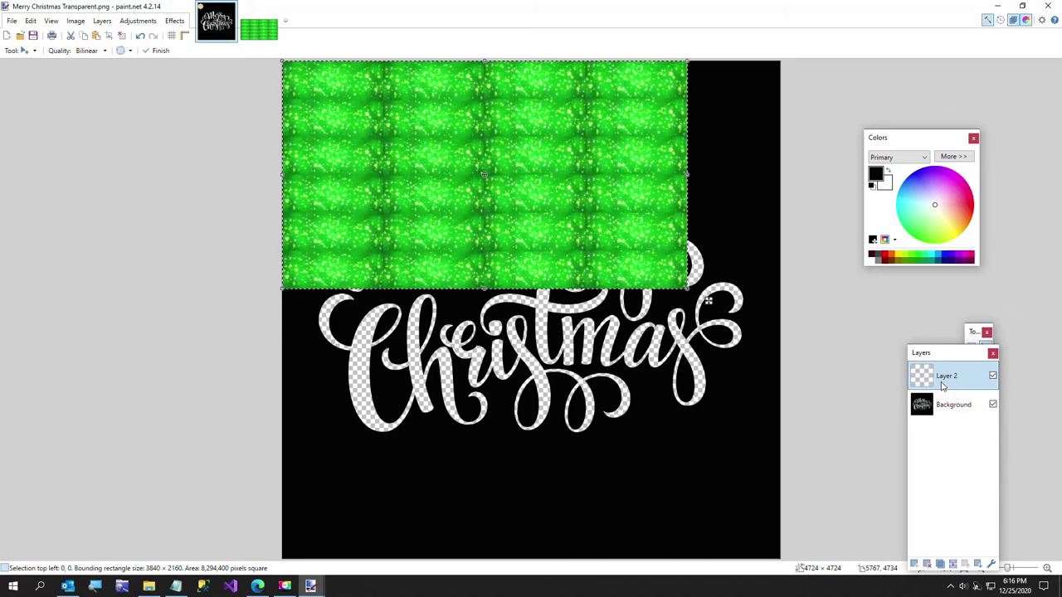
drag(686, 290, 794, 468)
drag(575, 494, 609, 573)
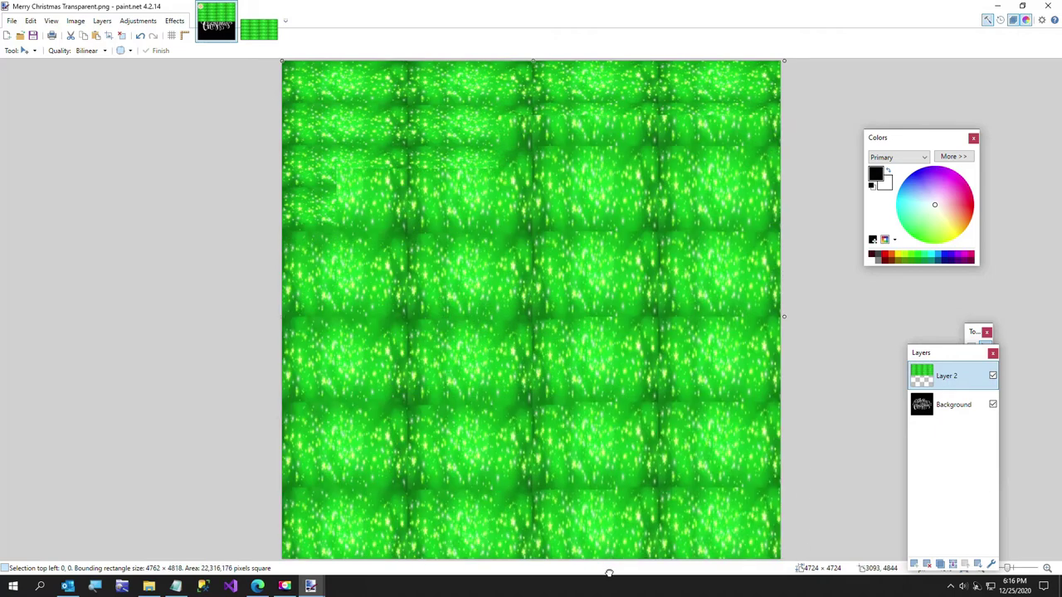
click(978, 565)
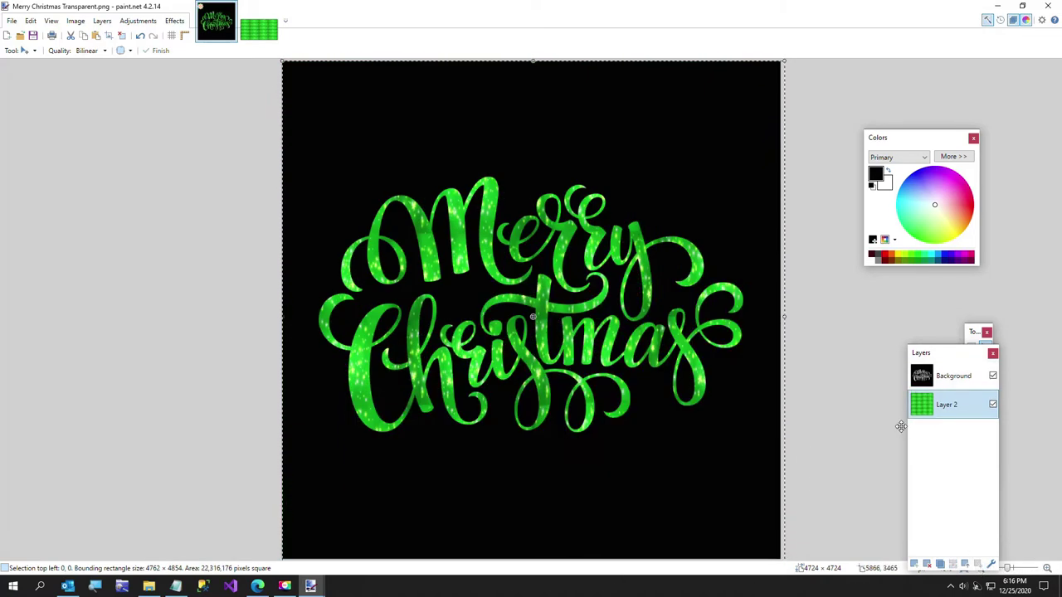
key(ctrl+d)
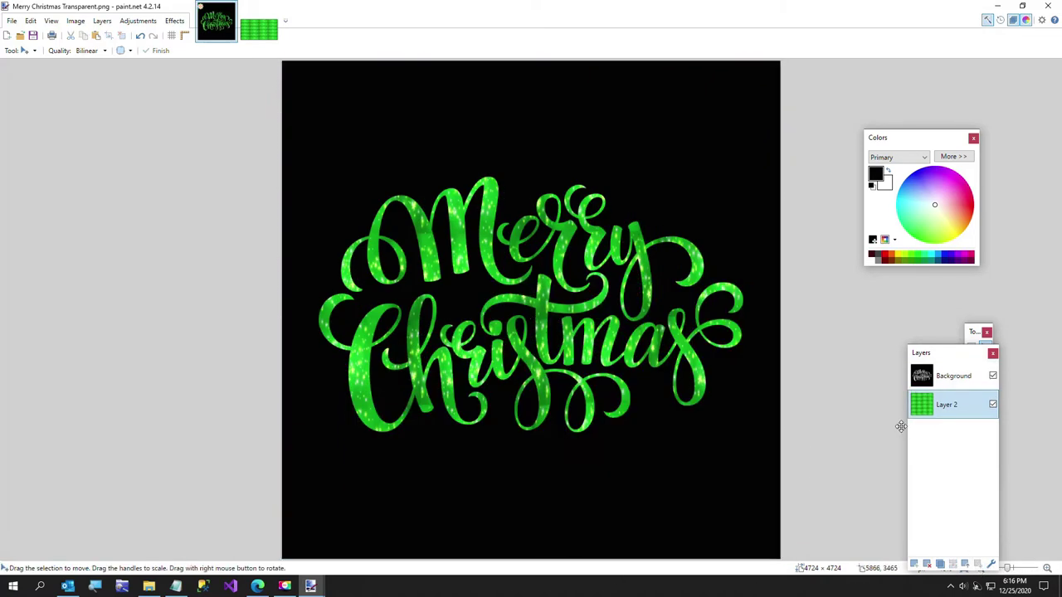
Start Save As and choose PNG as the file type.
click(12, 20)
click(35, 104)
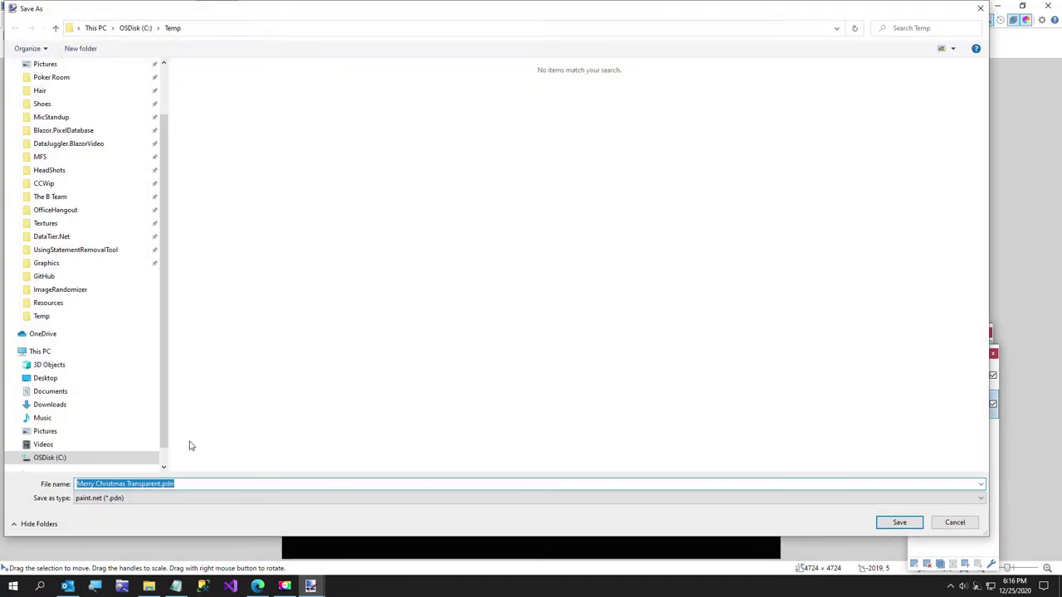
click(188, 484)
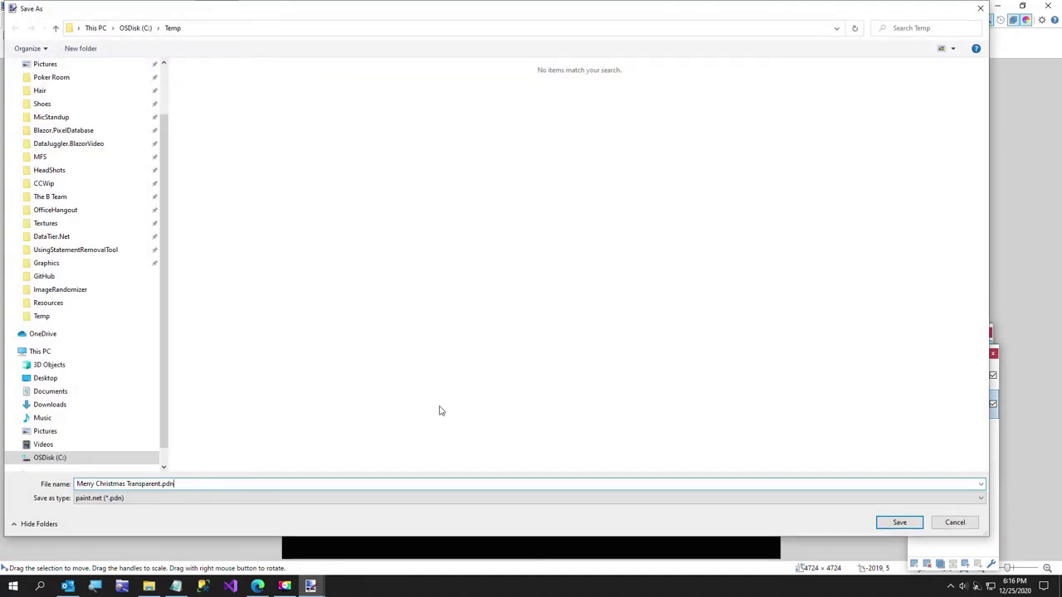
click(234, 499)
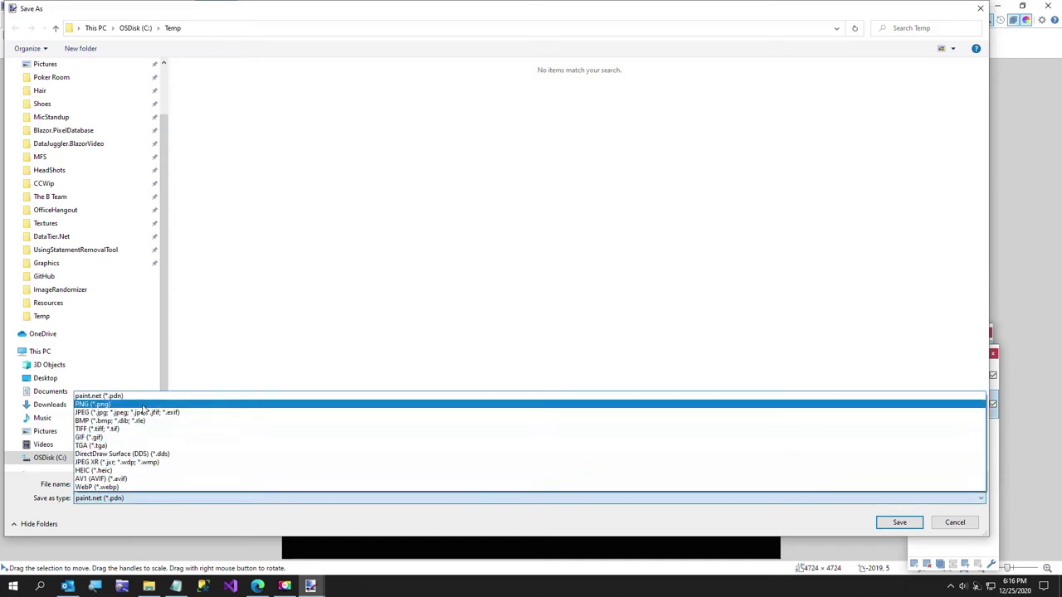
click(146, 405)
Name the file Merry Christmas Green Text Black, save it, and flatten the layers.
click(190, 483)
key(ctrl+a)
click(232, 489)
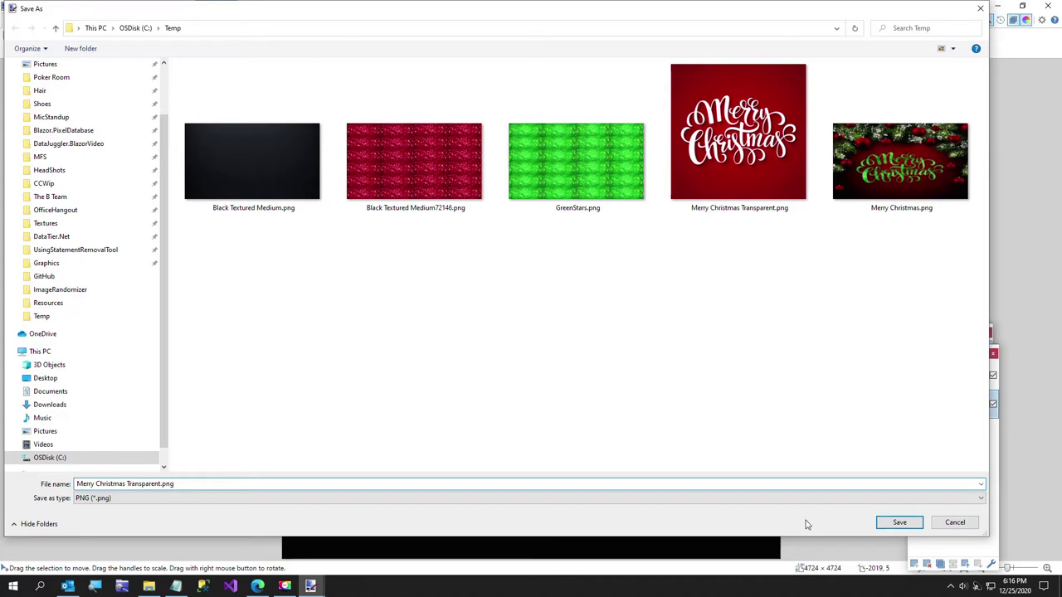
key(BackSpace)
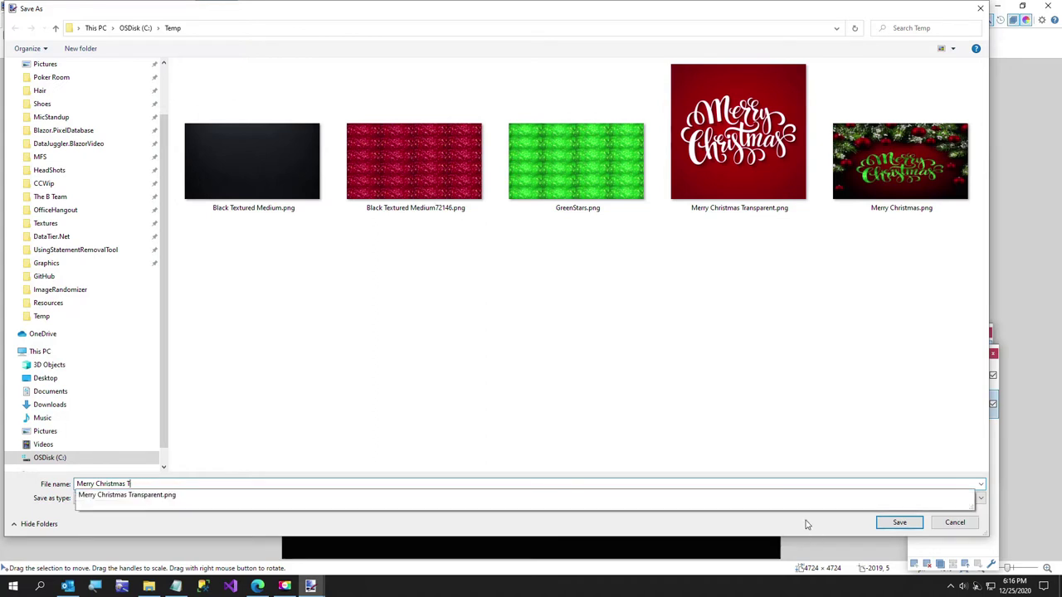
text(G)
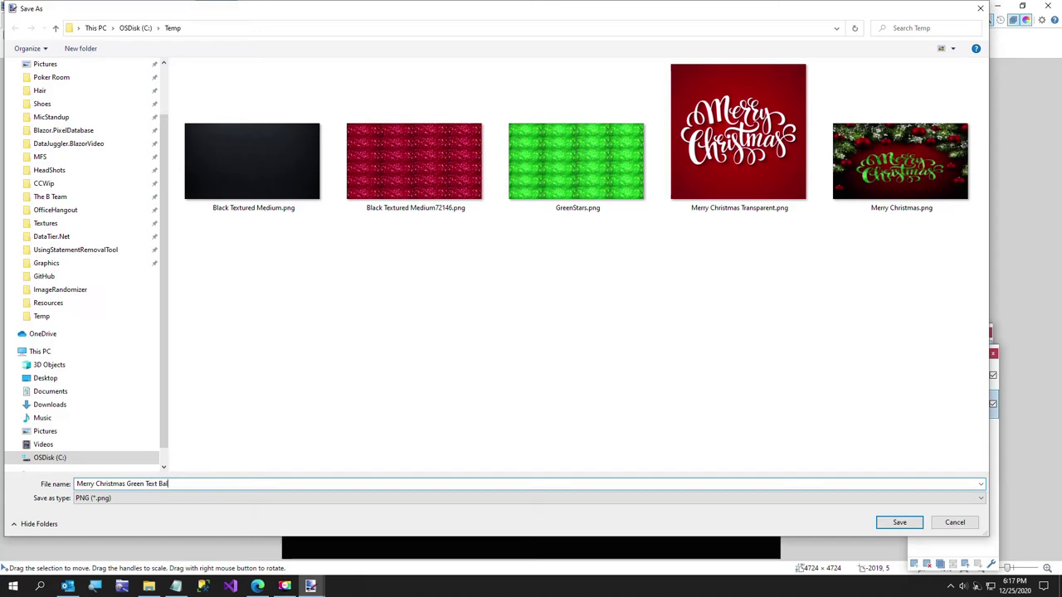
text(reen Text Black)
key(Return)
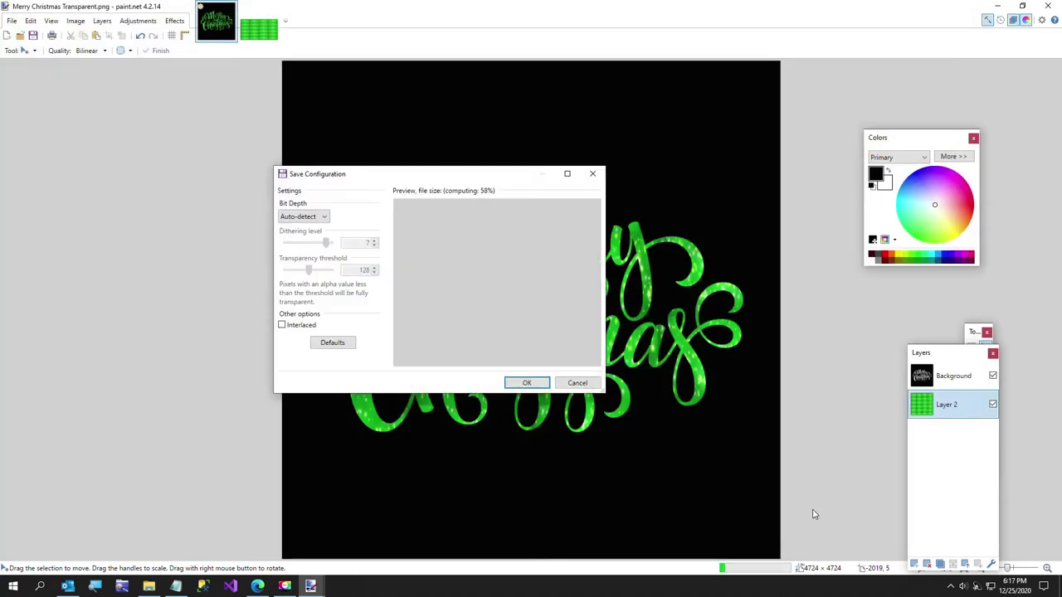
click(526, 383)
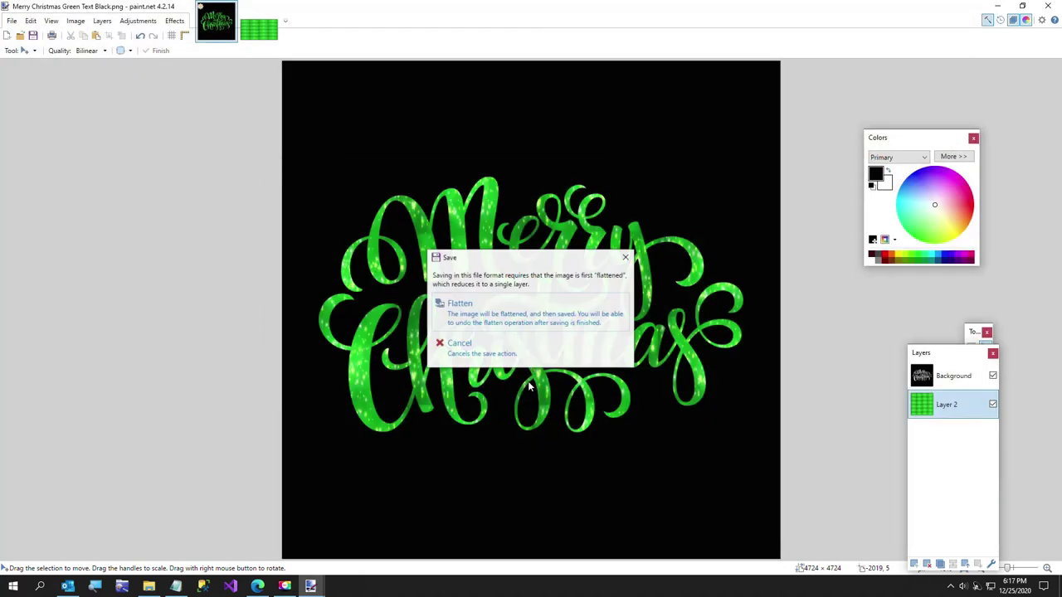
click(514, 323)
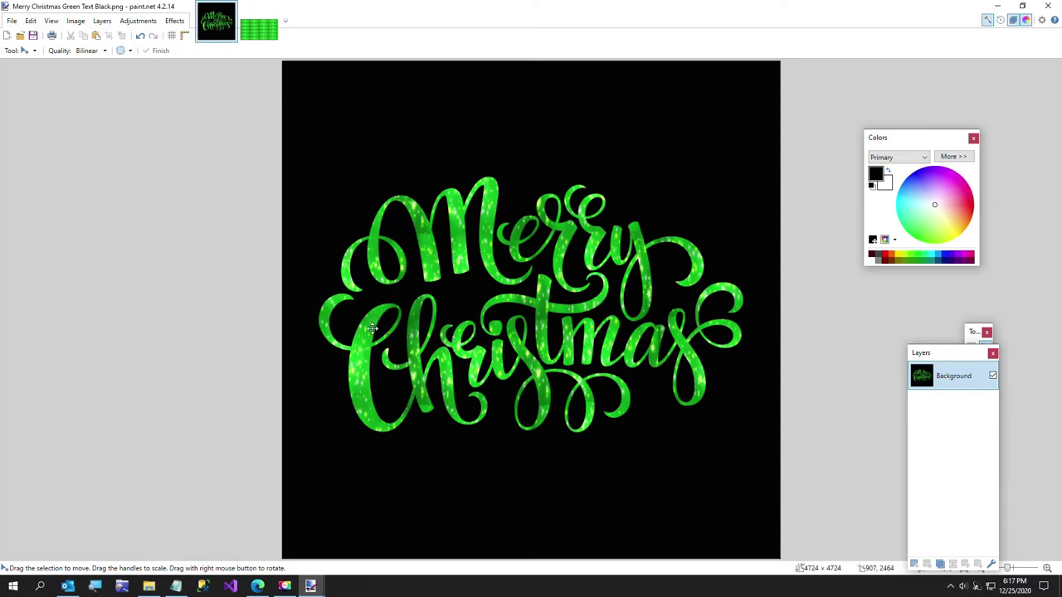
click(257, 586)
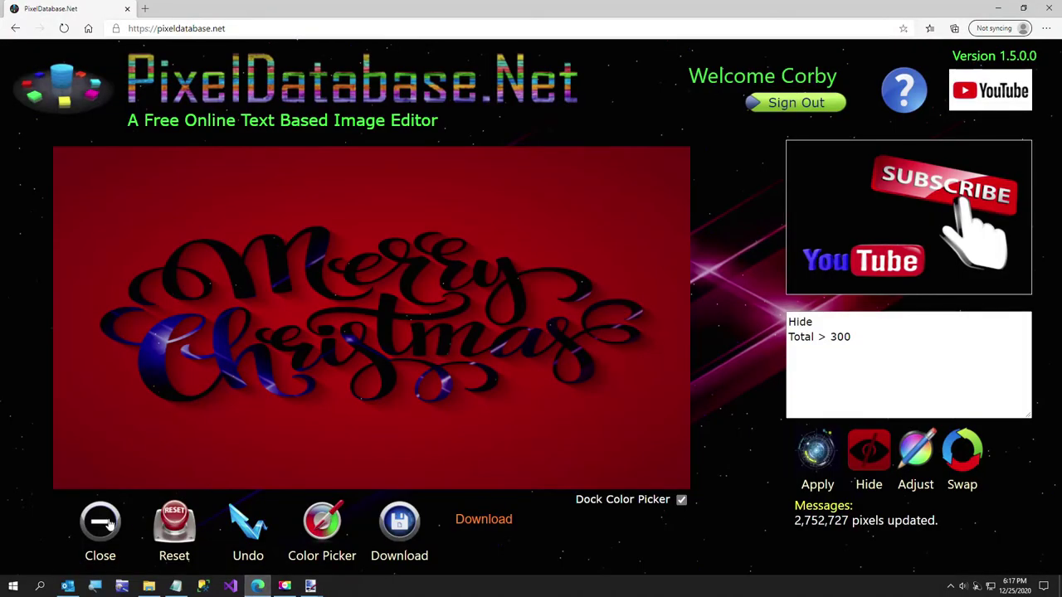
Close the current image and load Merry Christmas Green Text Black.png into PixelDatabase.Net.
click(110, 522)
click(417, 312)
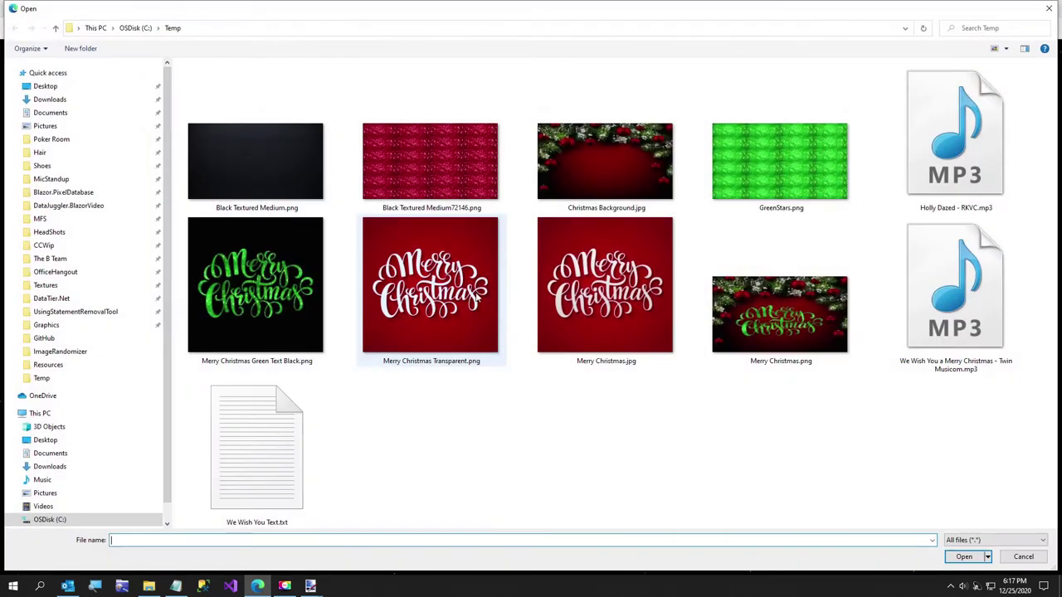
double_click(236, 290)
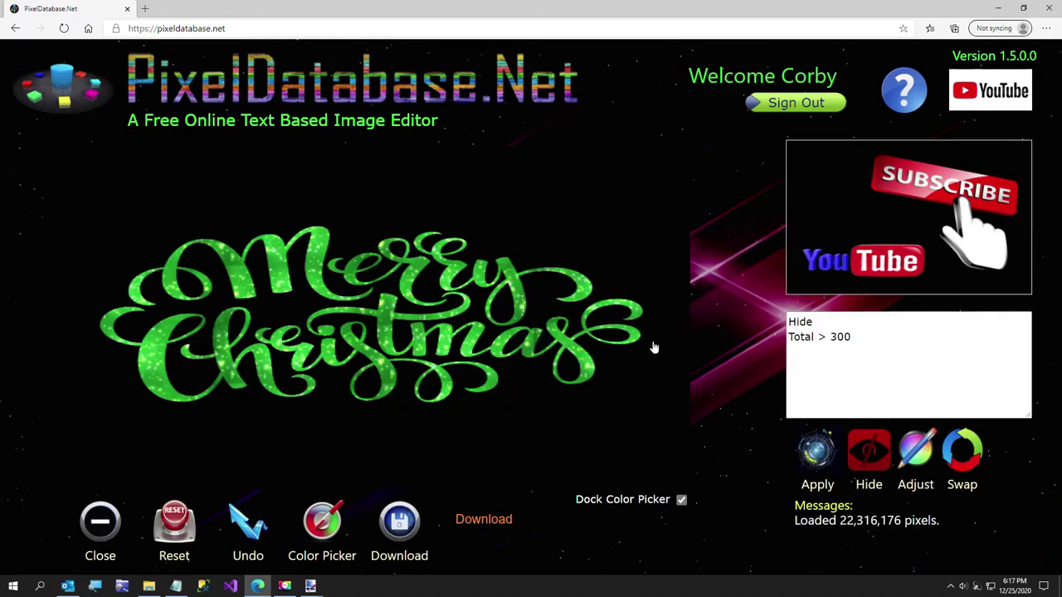
Change the query to 'Hide Total < 20', apply it, then download and open the result.
click(855, 336)
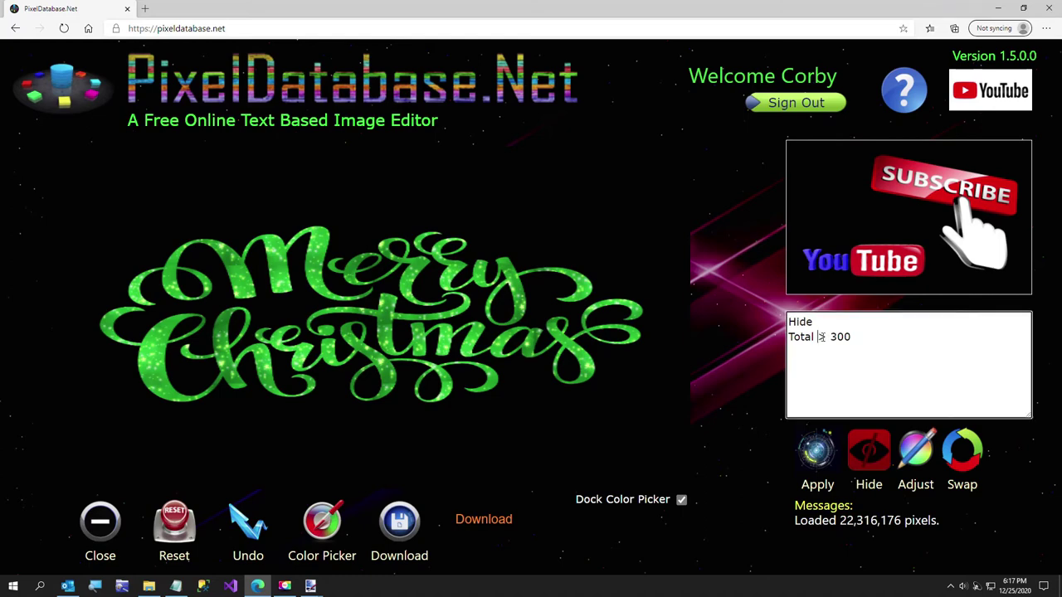
drag(827, 337, 857, 341)
text(<)
click(818, 452)
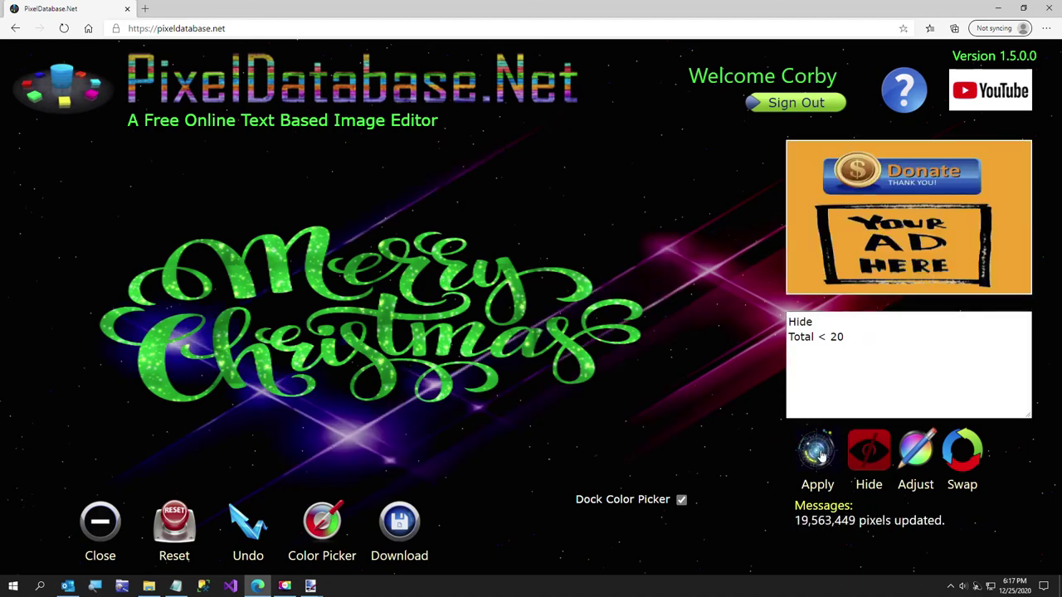
click(402, 524)
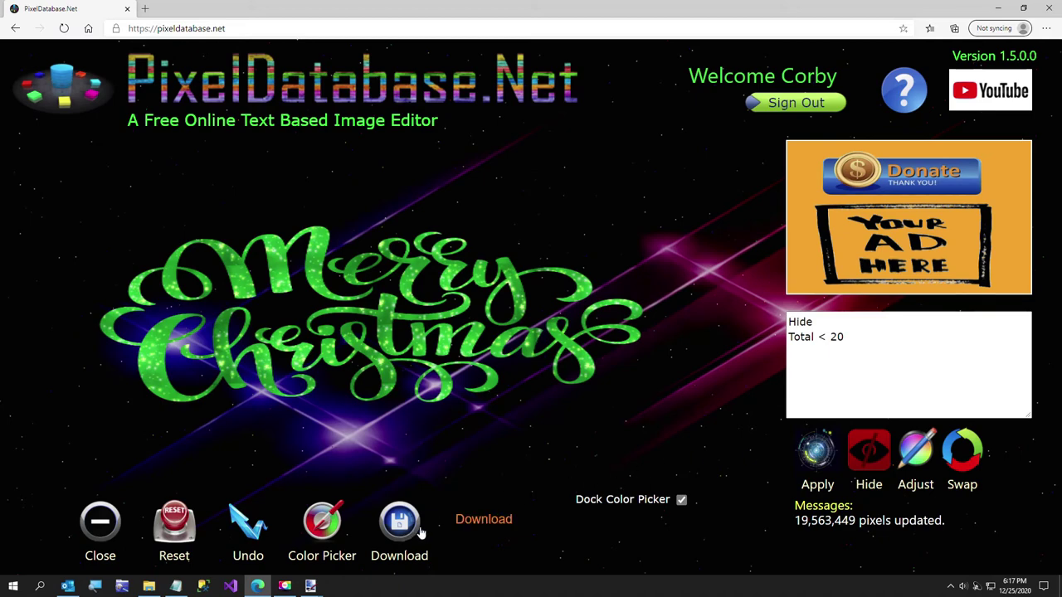
click(481, 520)
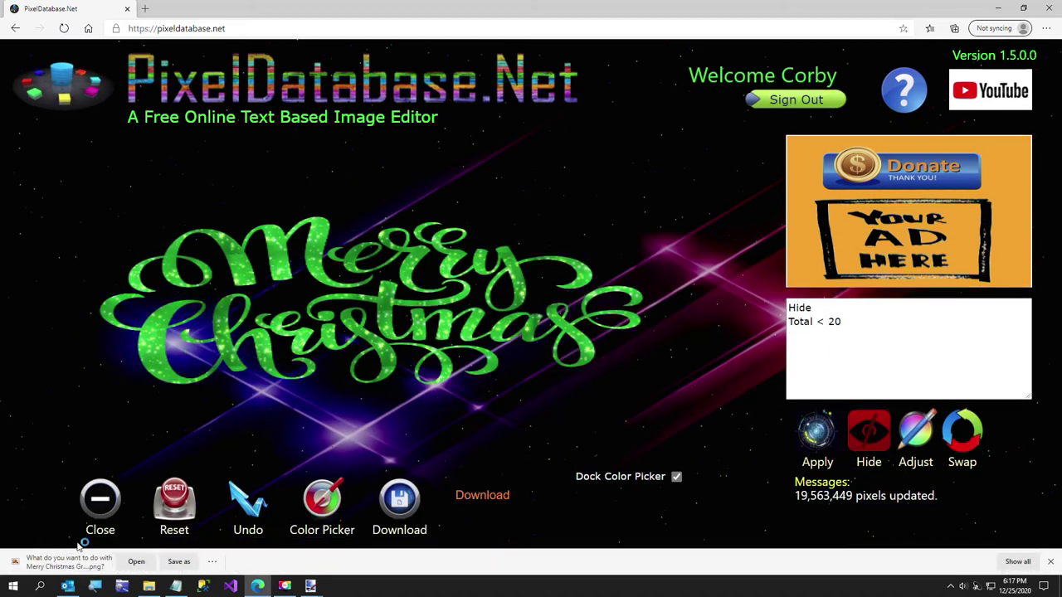
click(133, 562)
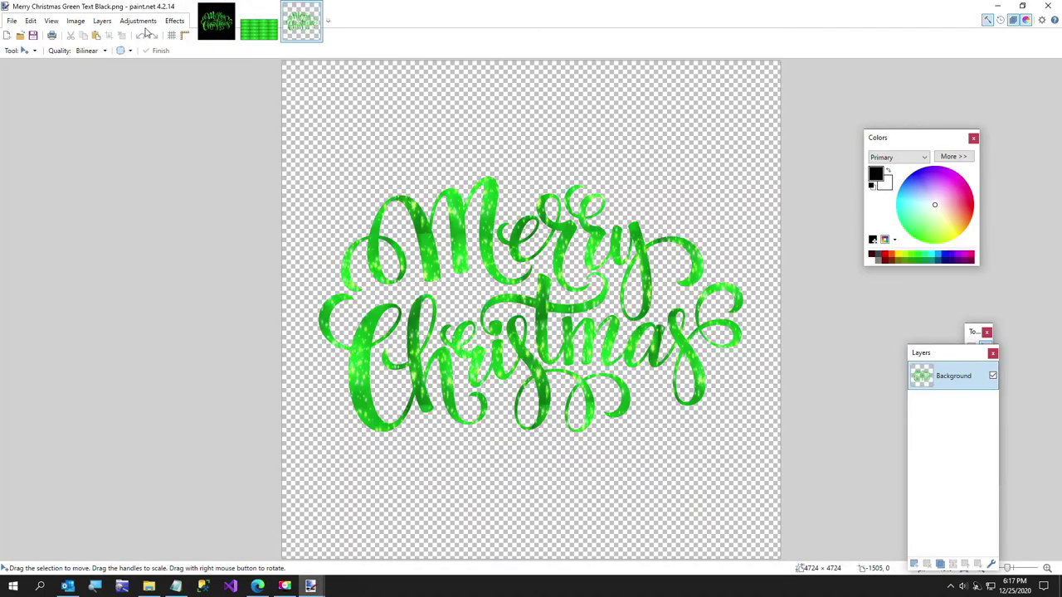
Open Christmas Background.jpg, return to the lettering image, and add a new empty layer.
click(11, 19)
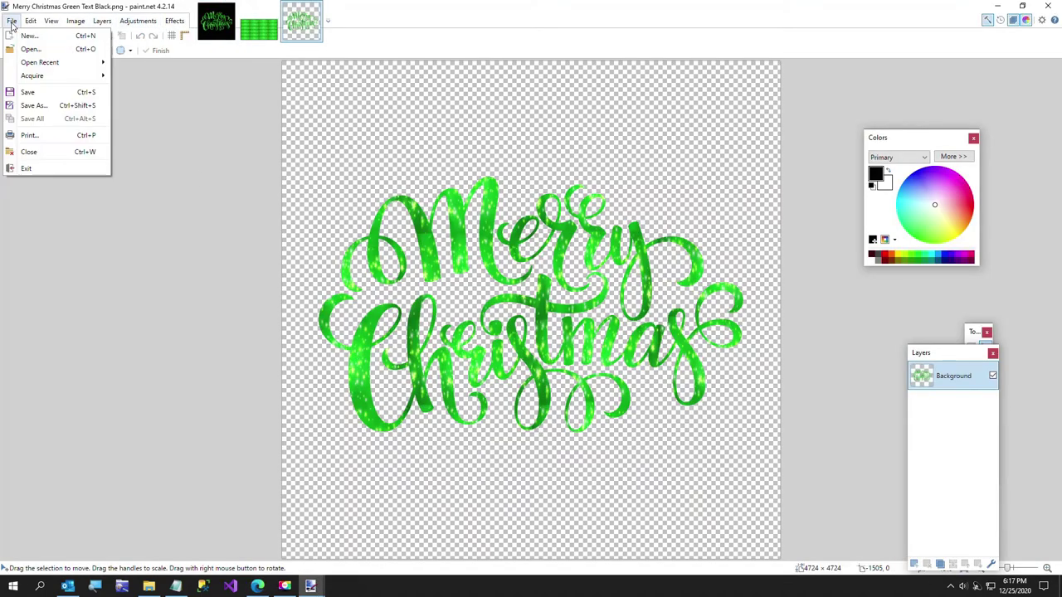
mouse_move(23, 65)
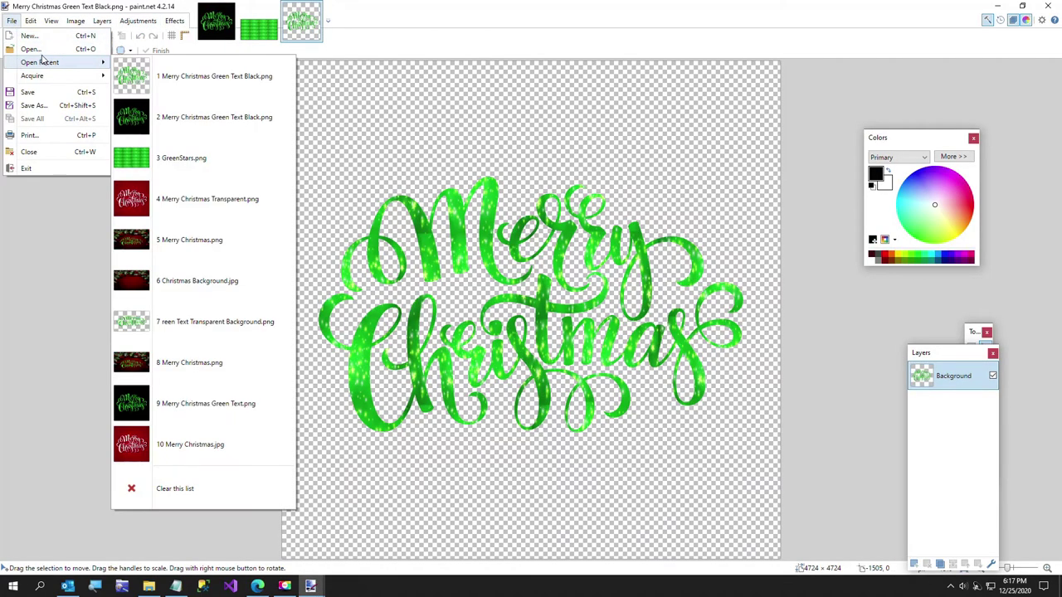
click(37, 49)
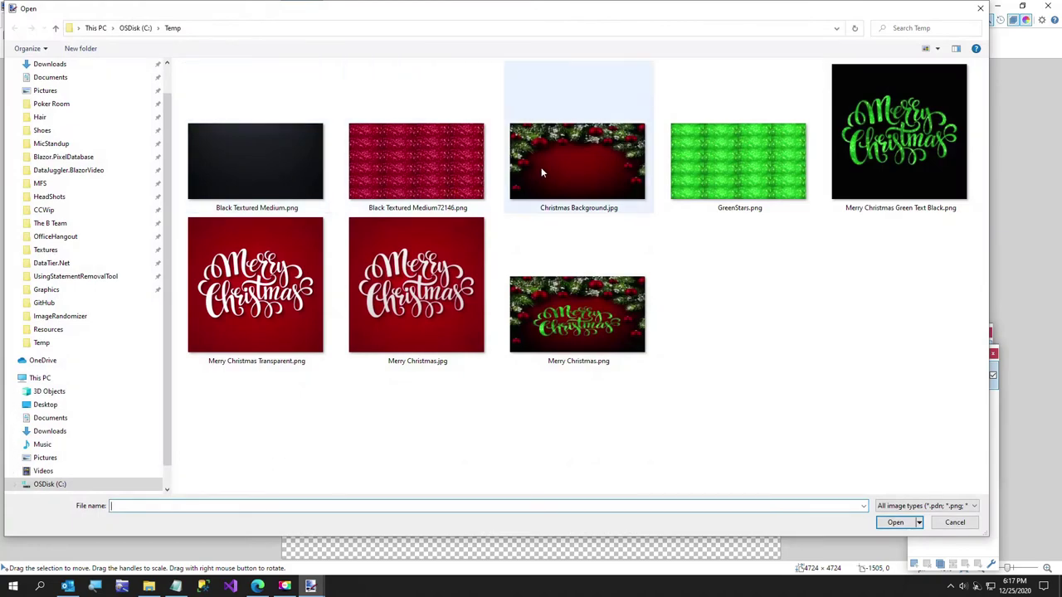
double_click(541, 172)
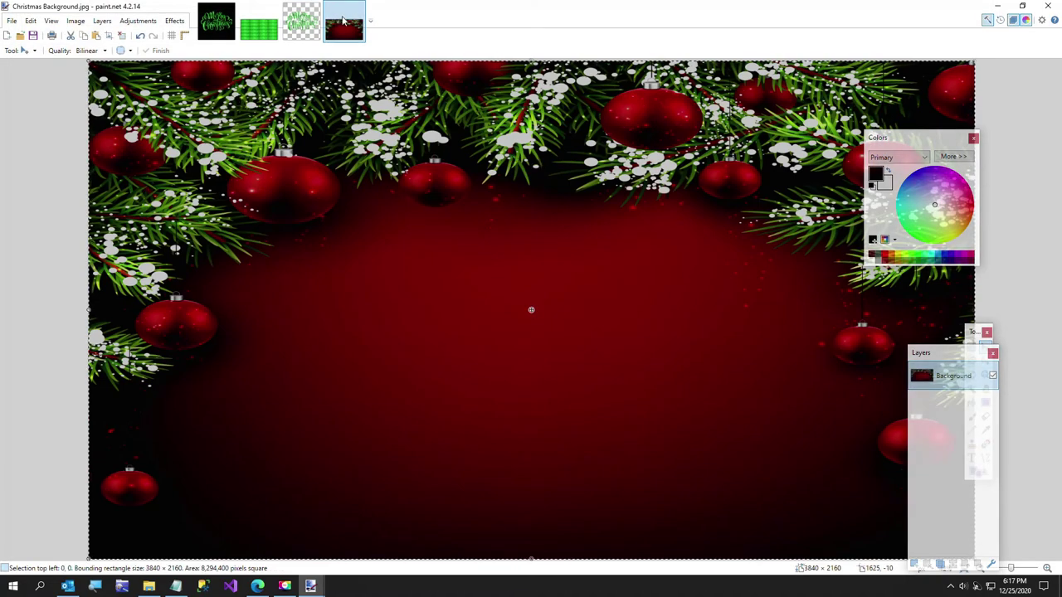
click(312, 29)
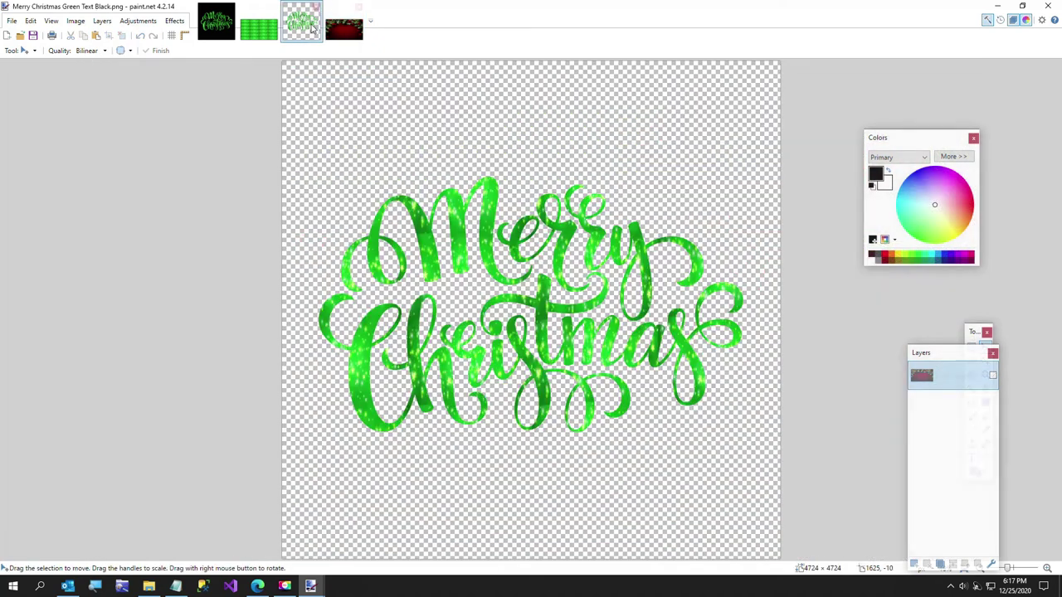
click(912, 564)
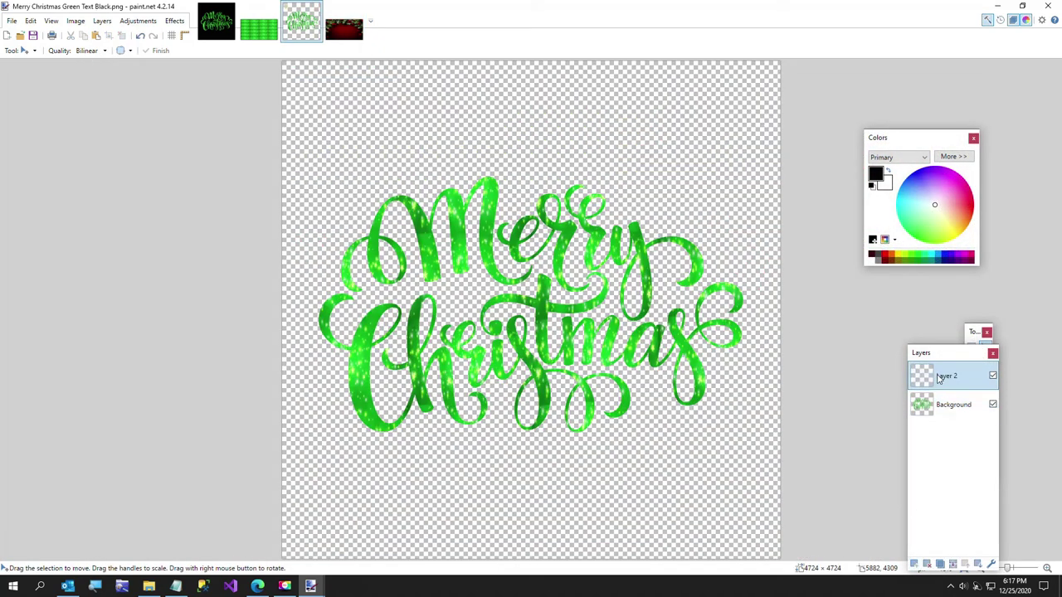
Paste the ornament background into Layer 2, stretch it to fill the canvas, and move it beneath the lettering.
key(ctrl+v)
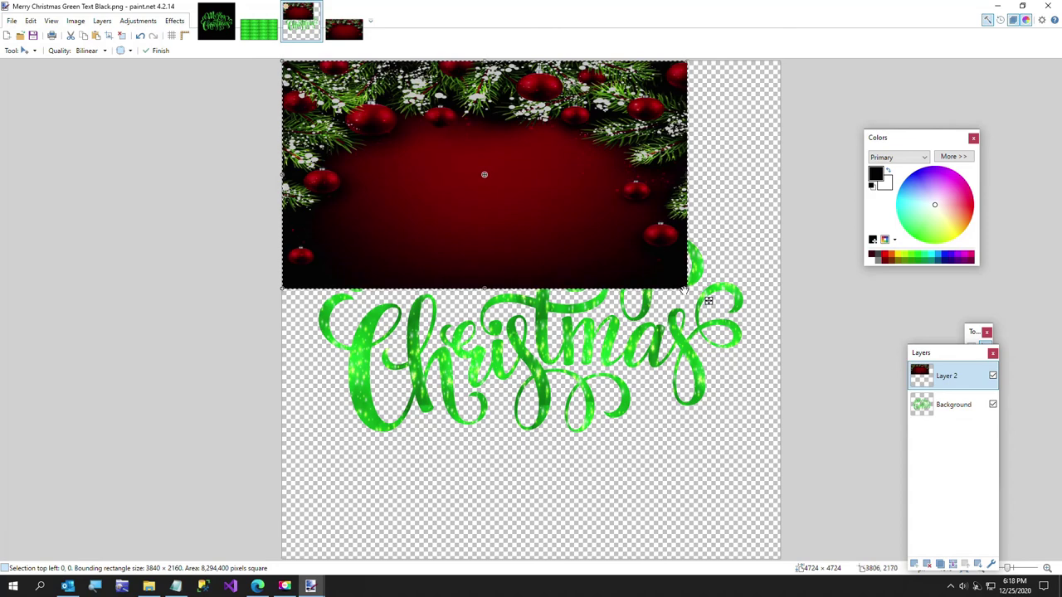
drag(687, 290, 779, 297)
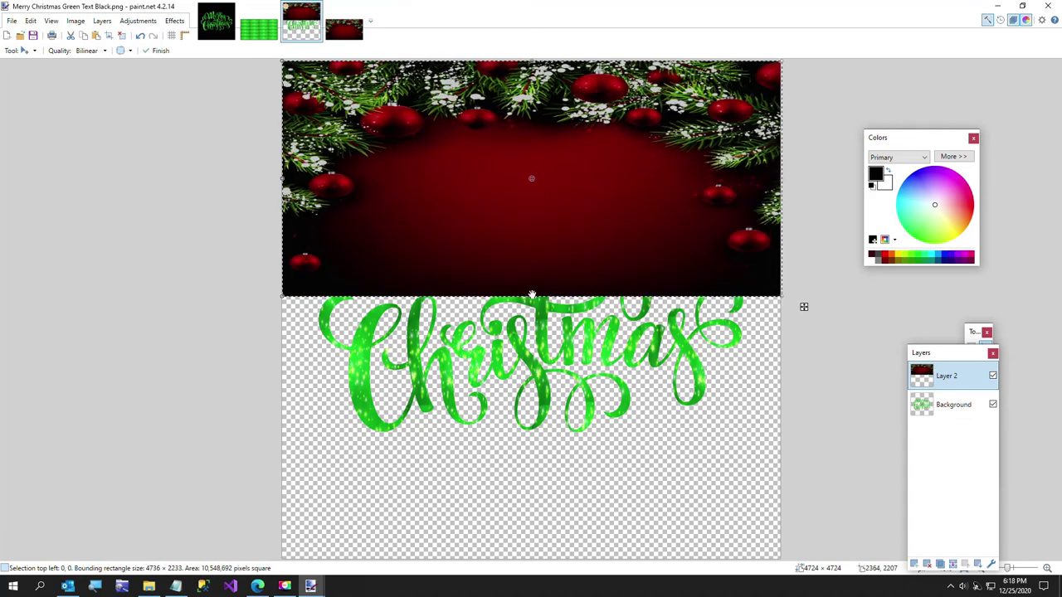
drag(550, 479, 571, 596)
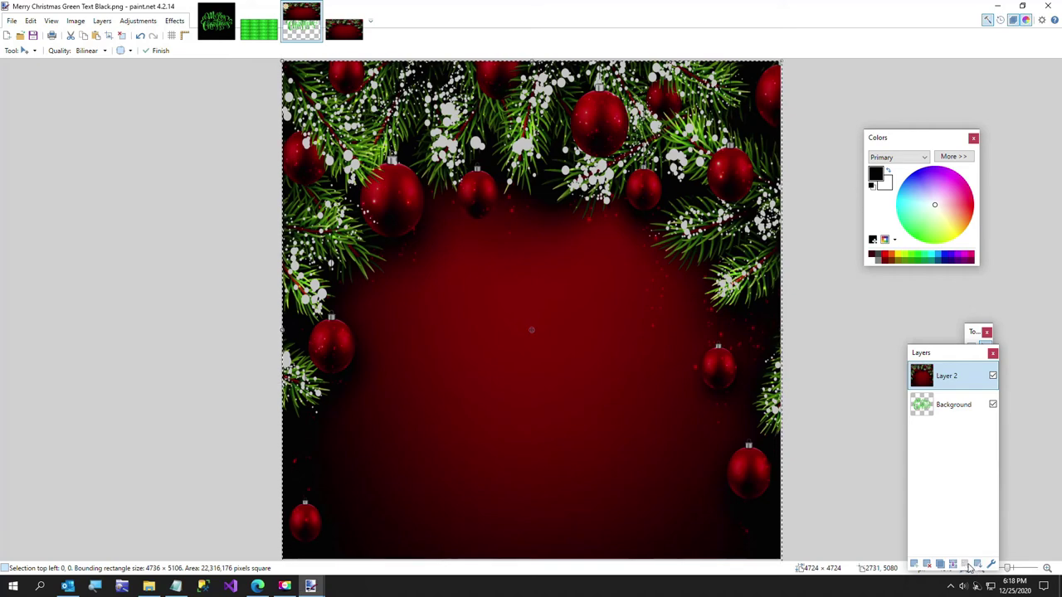
click(979, 567)
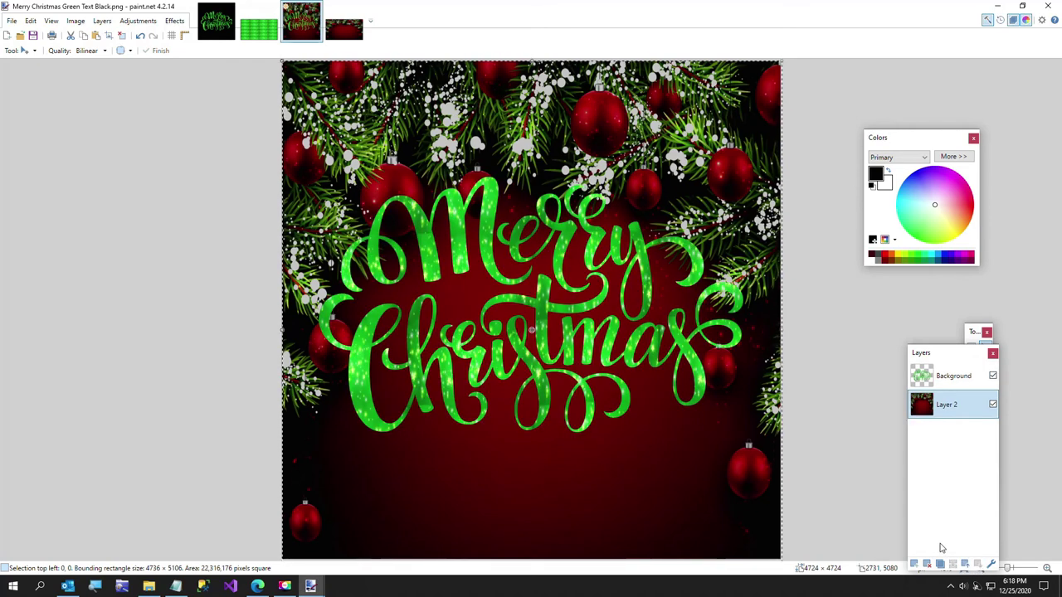
click(953, 379)
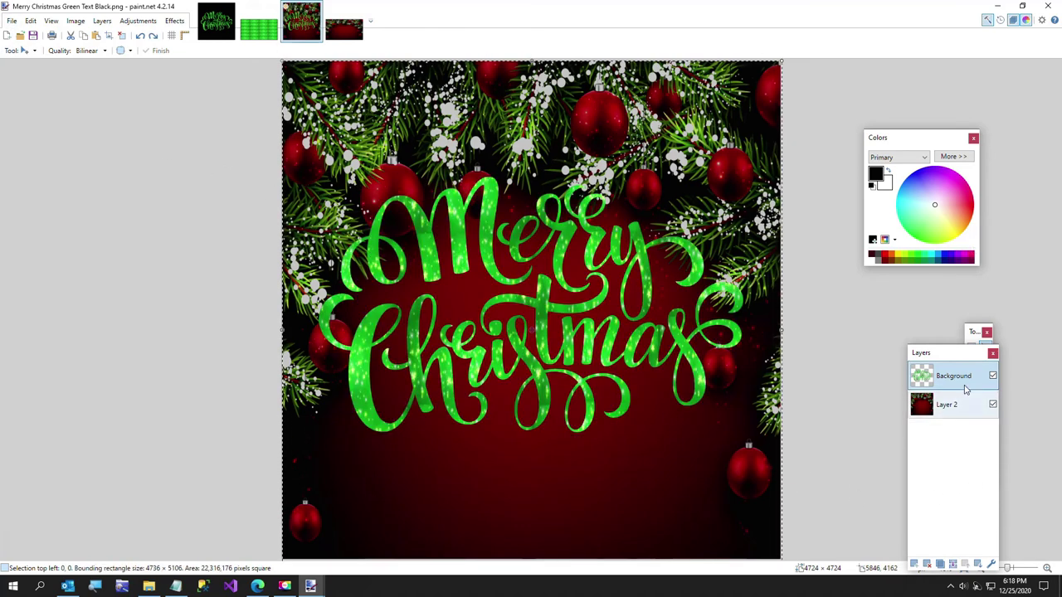
click(971, 333)
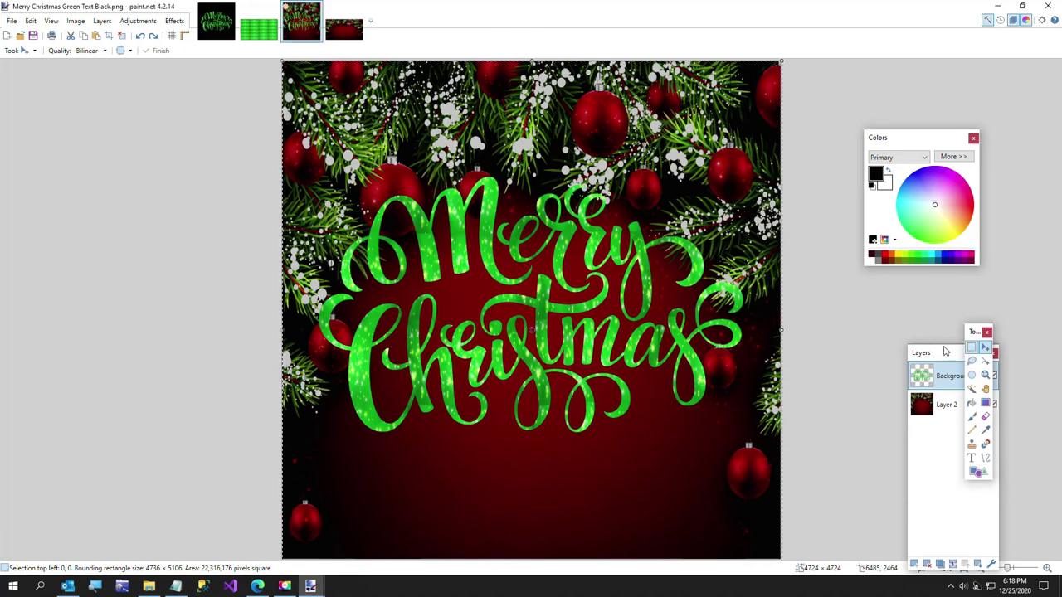
Make a rectangle selection around the Merry Christmas lettering band.
click(972, 347)
drag(278, 133, 813, 489)
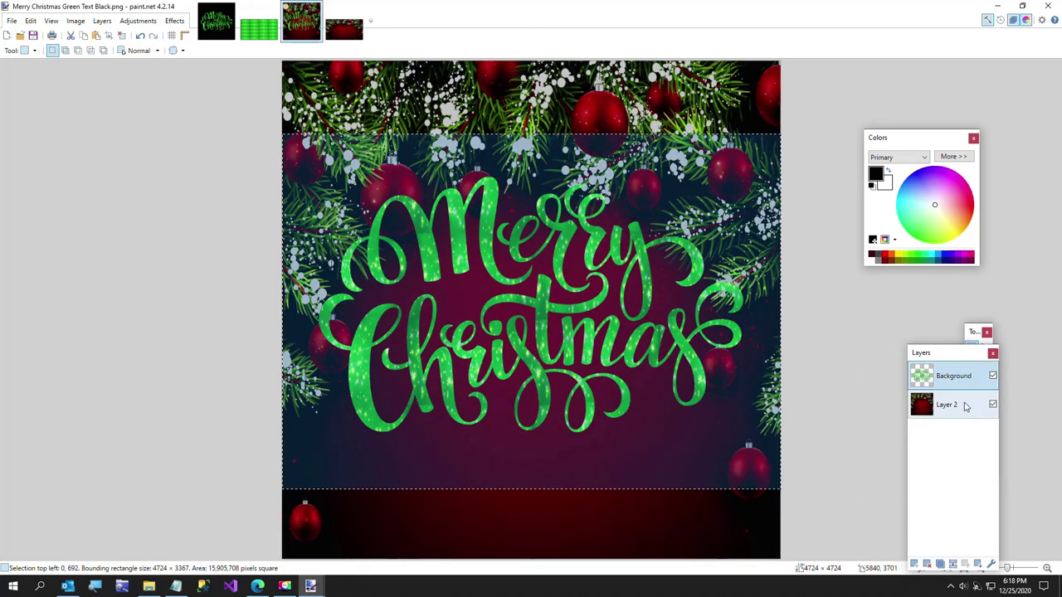
click(972, 336)
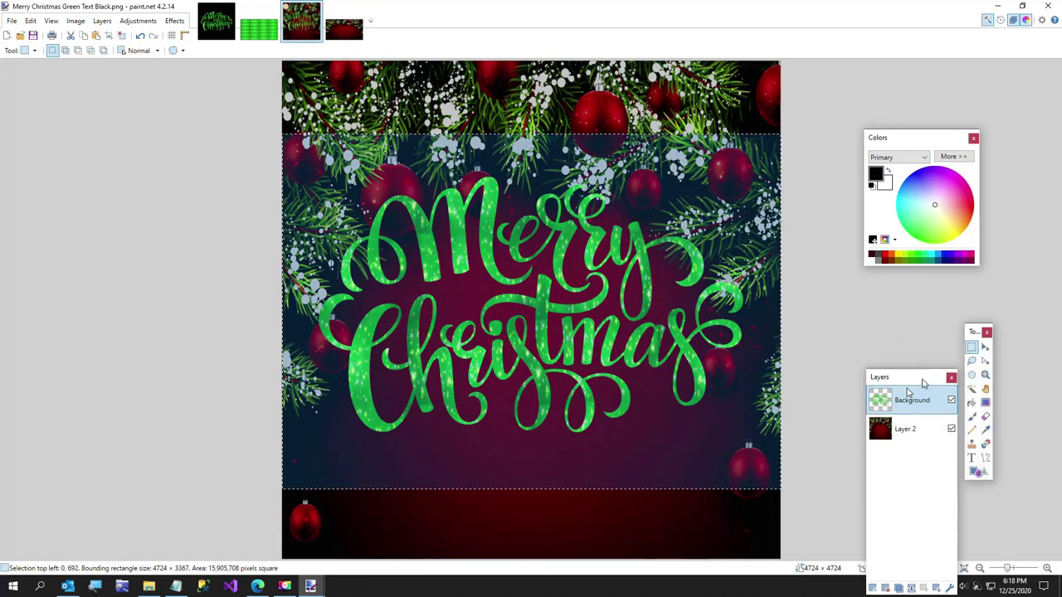
click(985, 348)
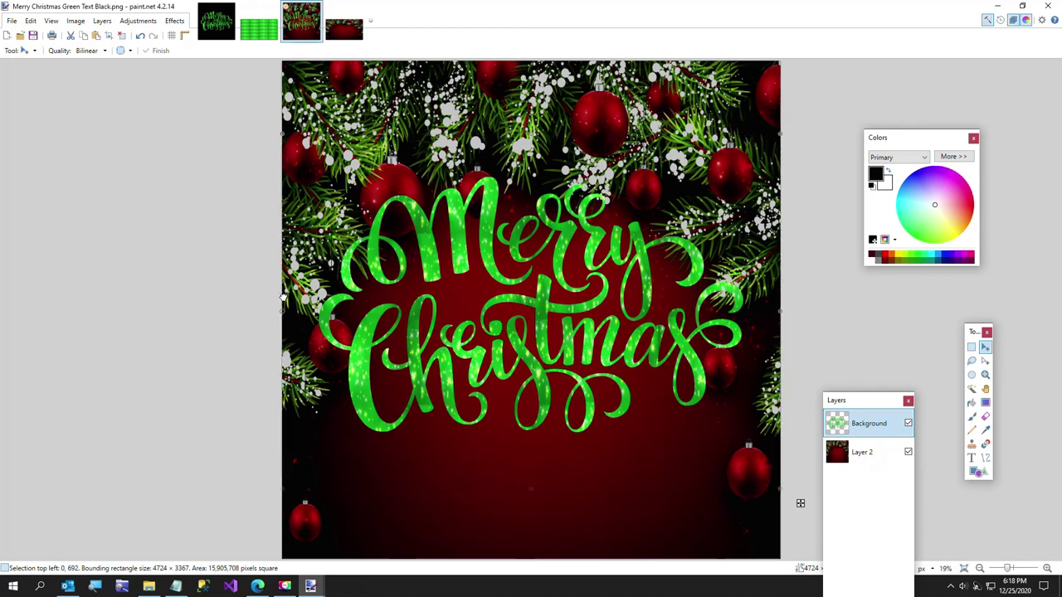
Shrink the lettering from all four sides, move it down into the red centre, and deselect.
drag(283, 296, 365, 300)
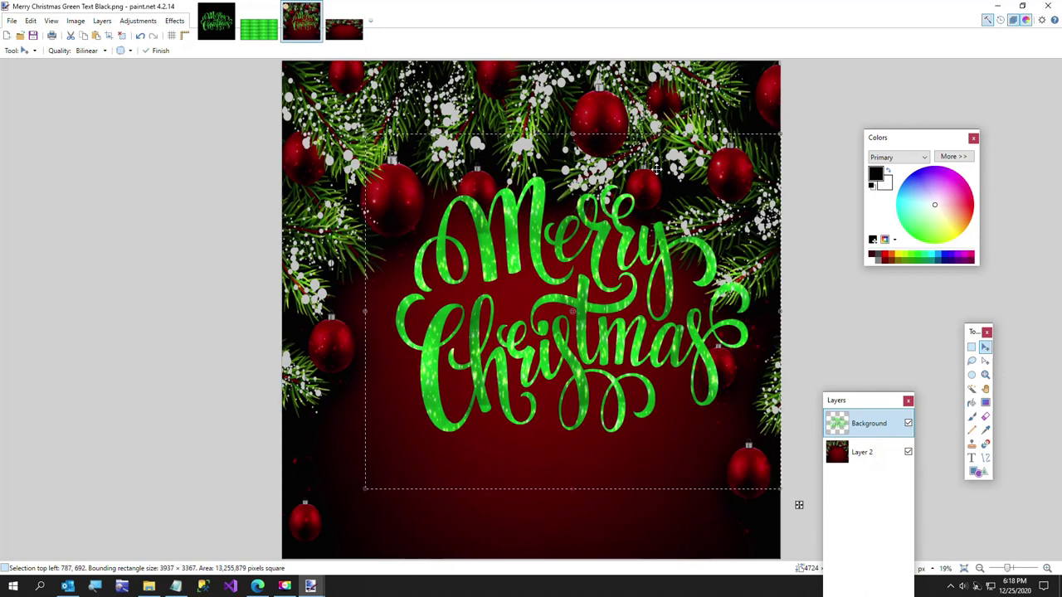
drag(644, 136, 626, 213)
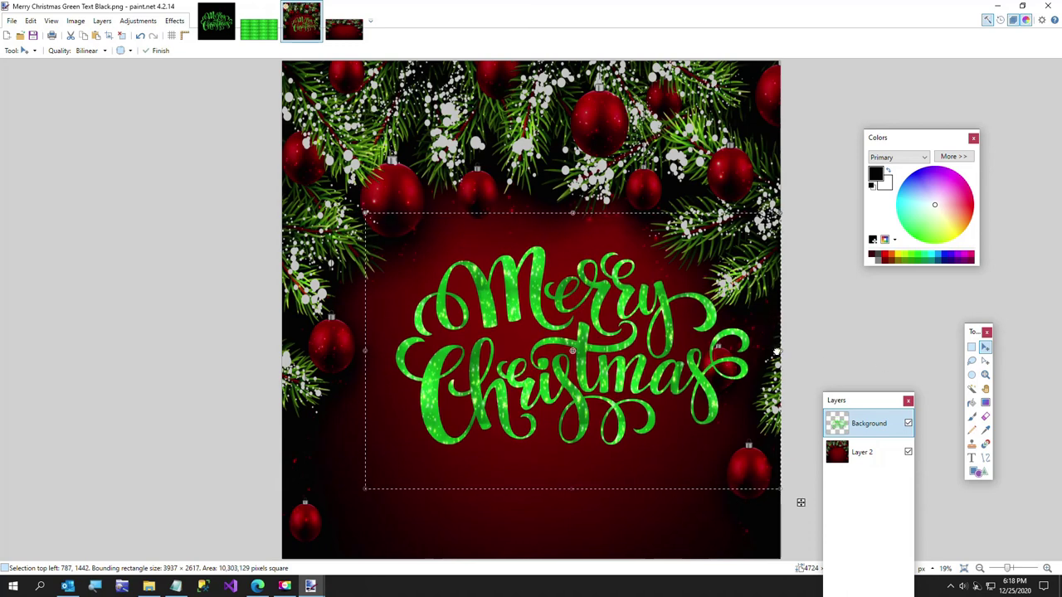
drag(776, 352, 706, 352)
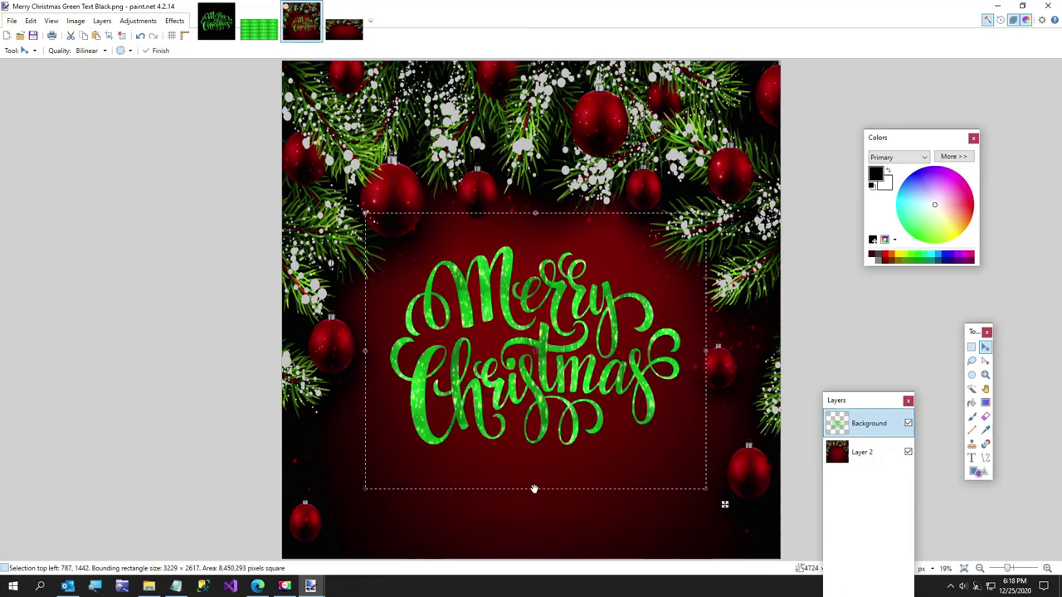
drag(534, 488, 524, 466)
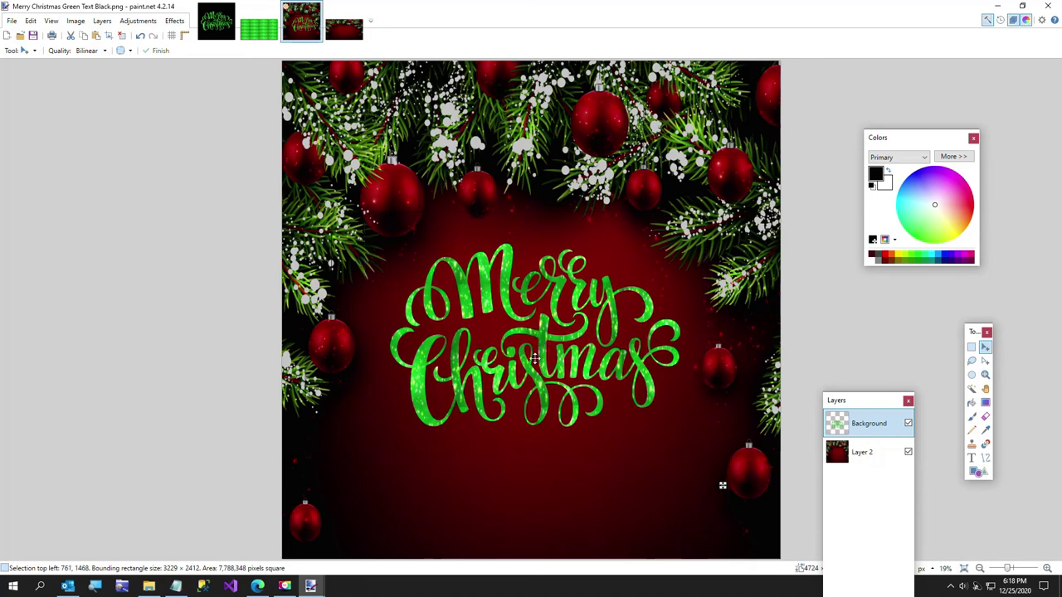
drag(535, 359, 524, 394)
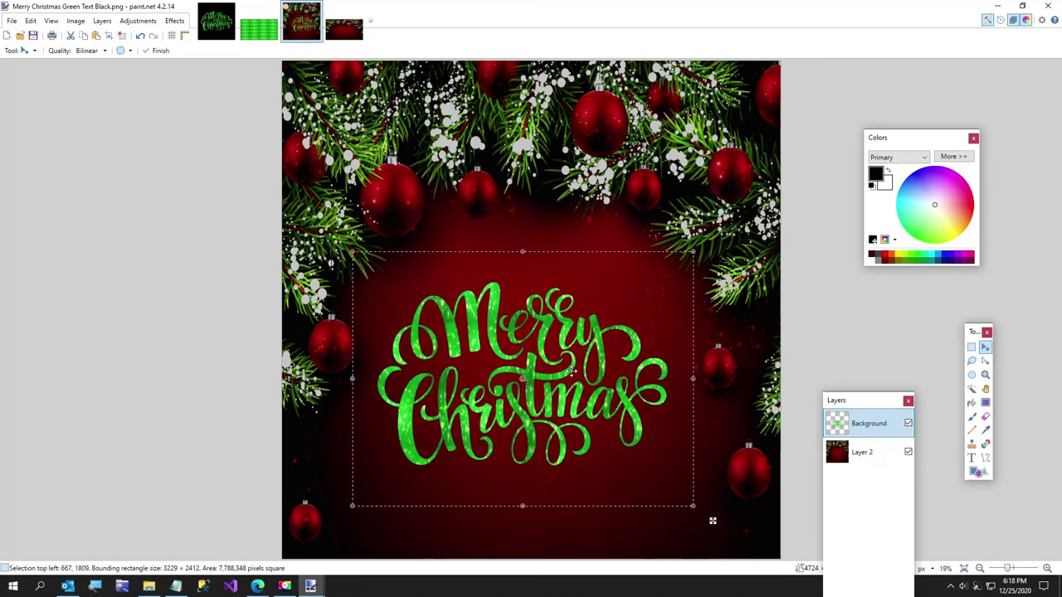
key(ctrl+d)
mouse_move(288, 589)
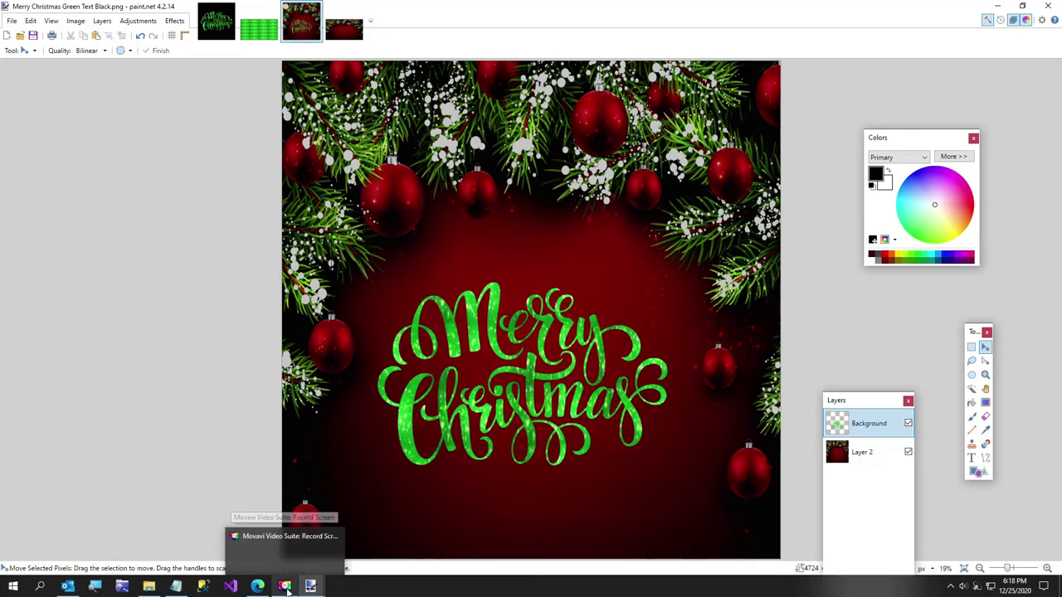